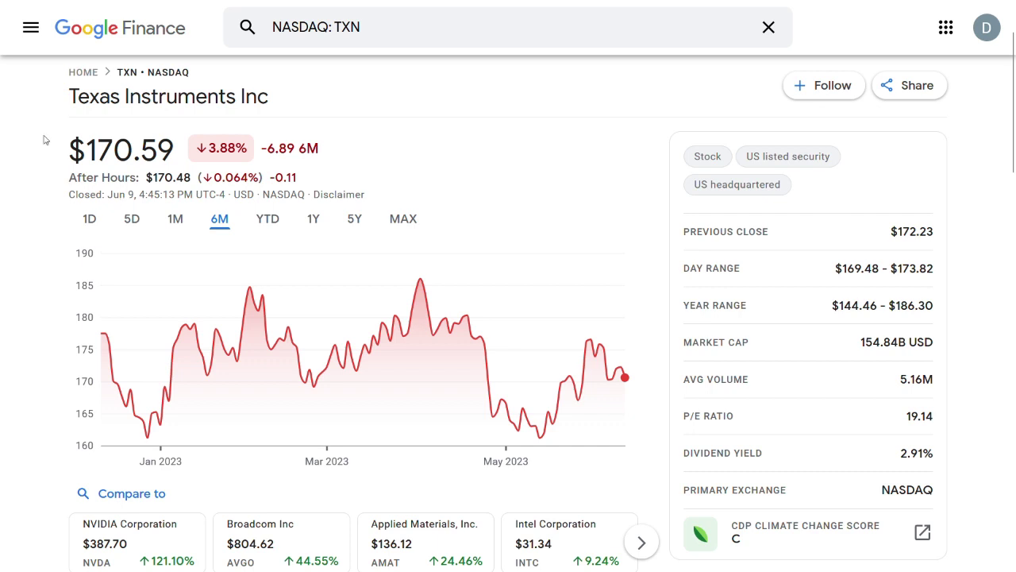
Switch to the TipRanks analyst forecast page for Texas Instruments and examine the average, highest and lowest 12-month price targets
click(350, 222)
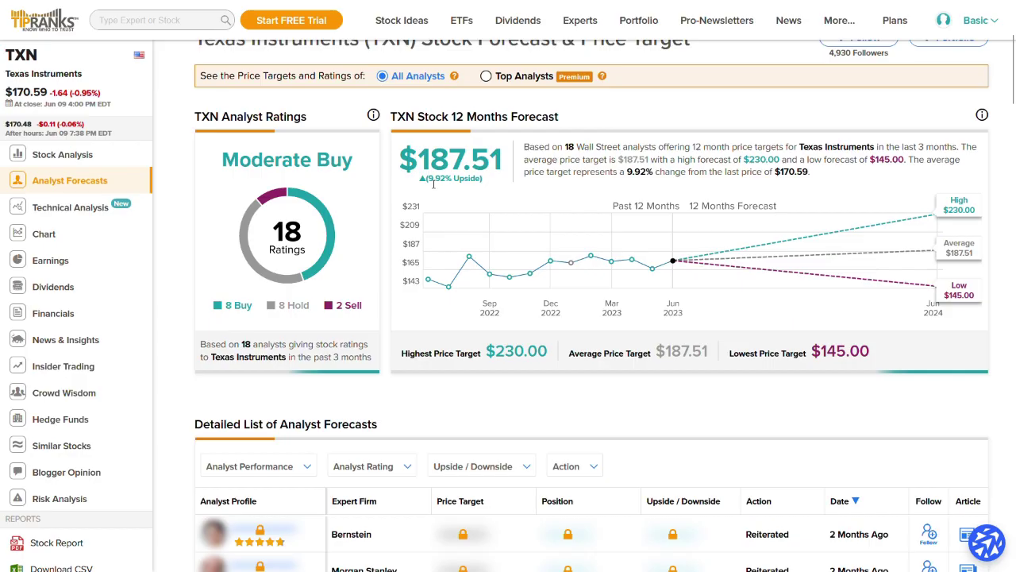
drag(434, 184, 483, 185)
click(484, 186)
drag(418, 162, 504, 166)
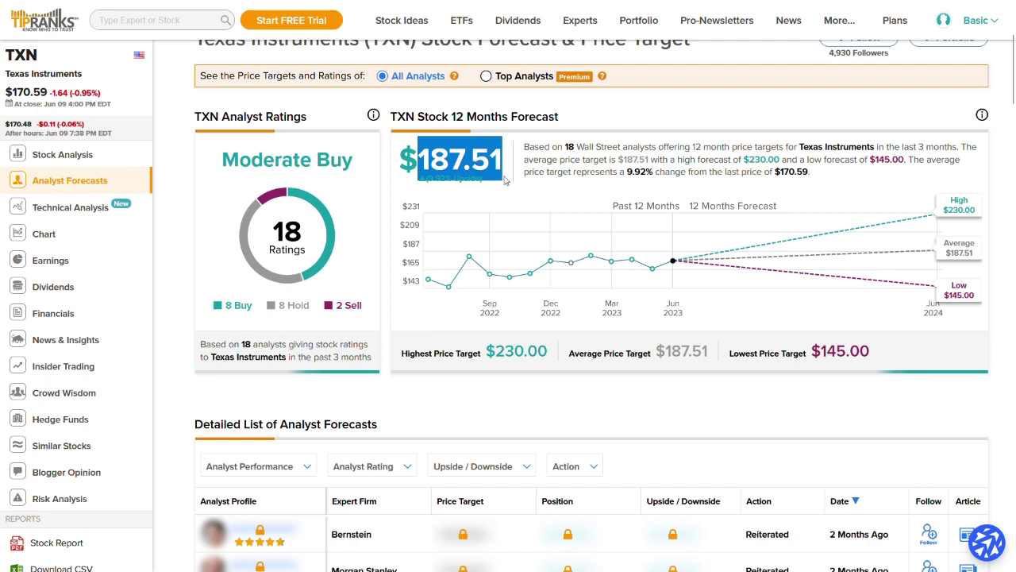
drag(548, 353, 496, 352)
click(502, 352)
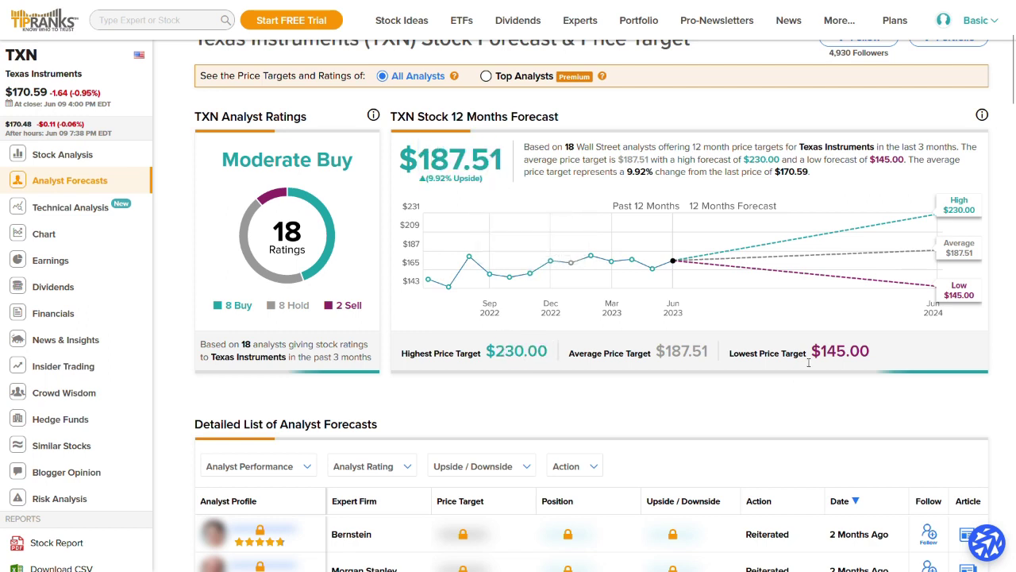
drag(827, 351, 874, 352)
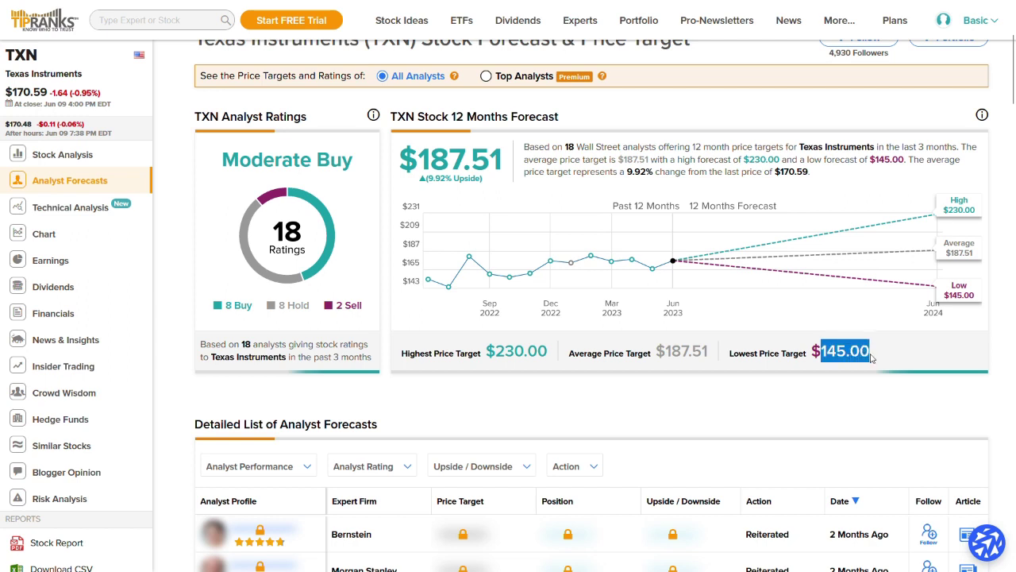
click(871, 358)
Examine how the TXN analyst ratings divide into Buy, Hold and Sell
drag(251, 307, 226, 307)
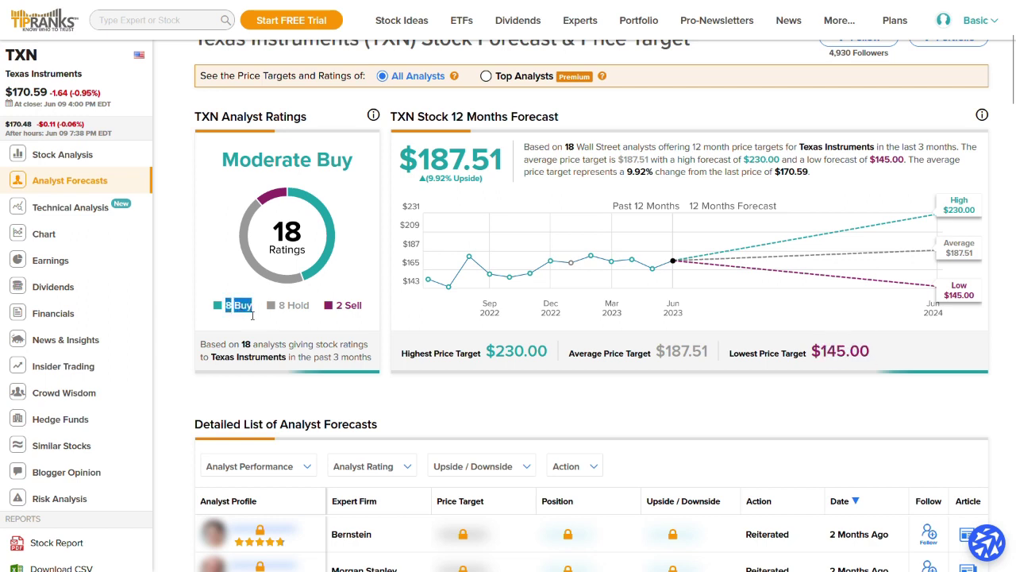
drag(311, 308, 277, 307)
drag(365, 308, 344, 314)
Switch to the TXN spreadsheet in Google Sheets and look through its analysis sheets from 9 Pillar Analysis to Ultimate Value
key(ctrl+Tab)
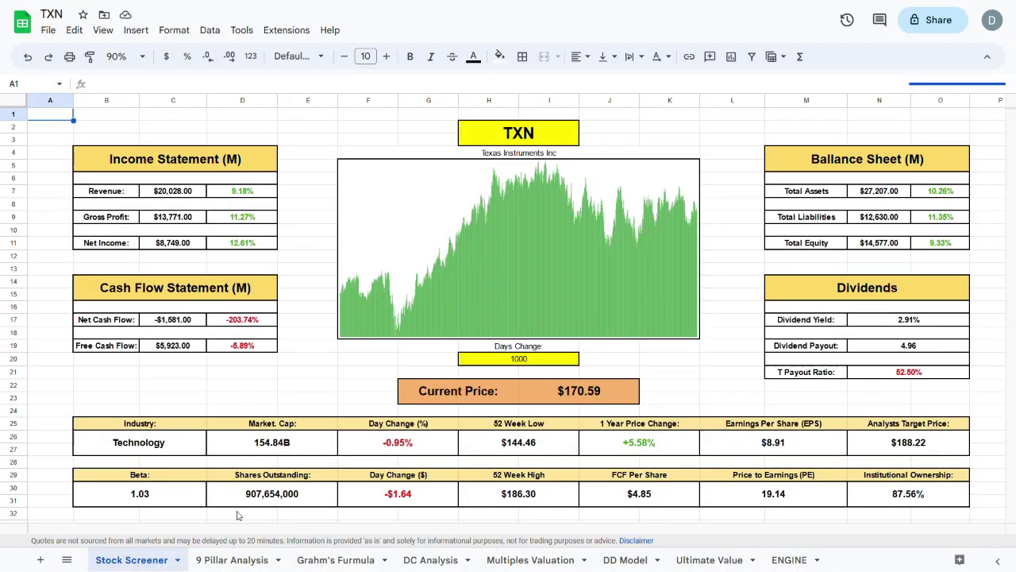
click(232, 559)
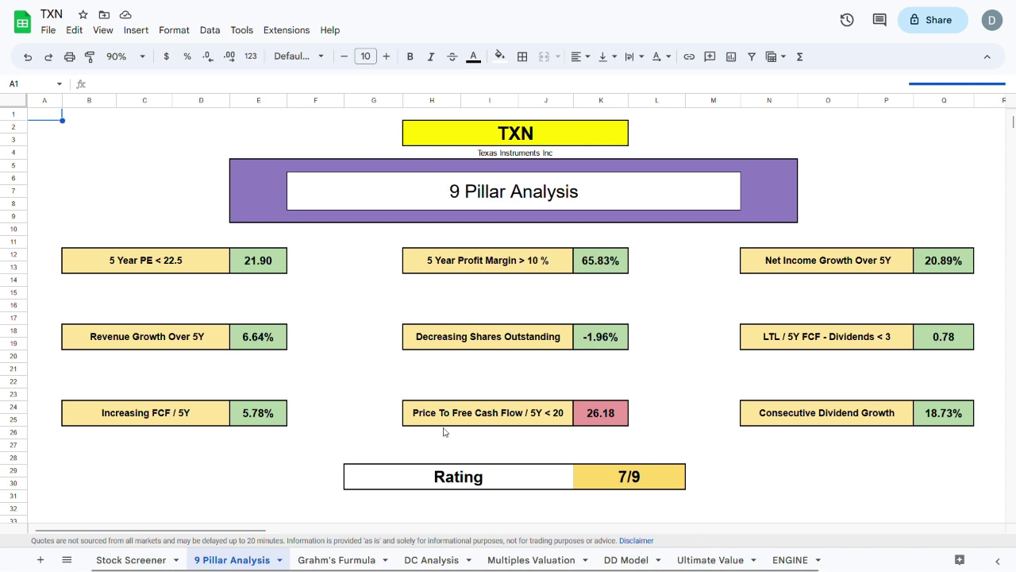
click(338, 561)
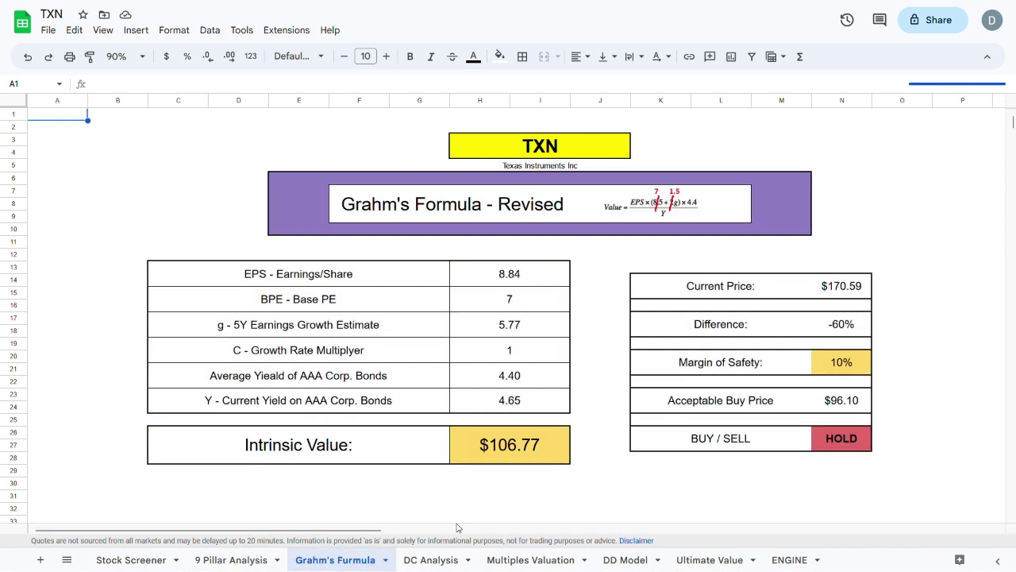
click(433, 559)
click(530, 559)
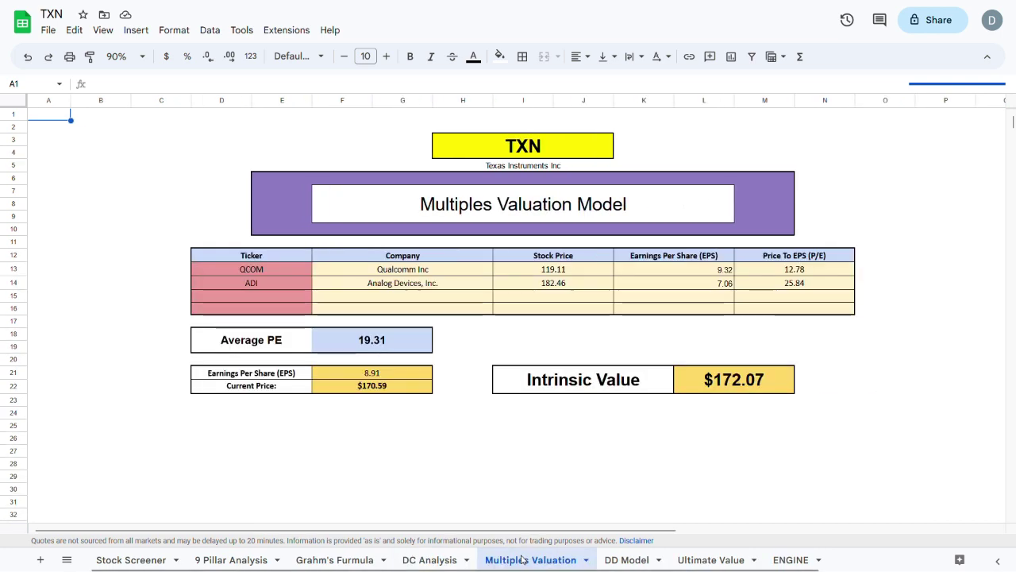
click(613, 560)
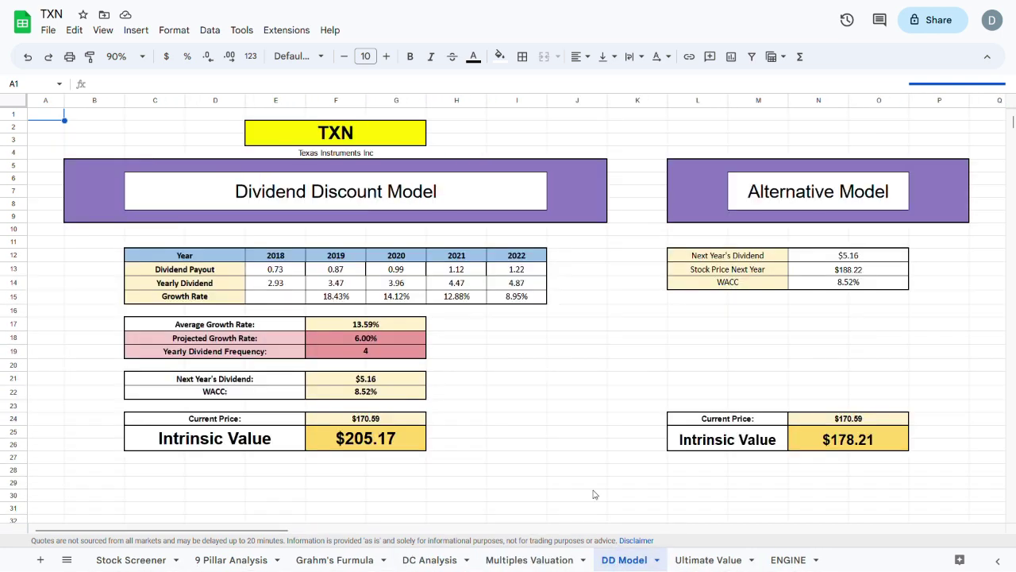
click(698, 561)
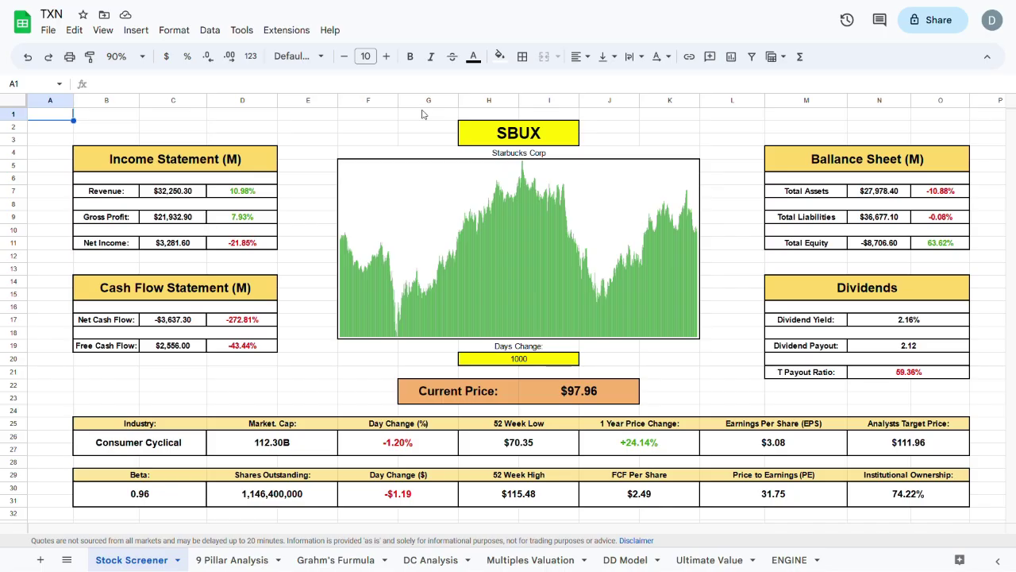
Set the ticker at the head of the Stock Screener sheet to TXN
click(495, 133)
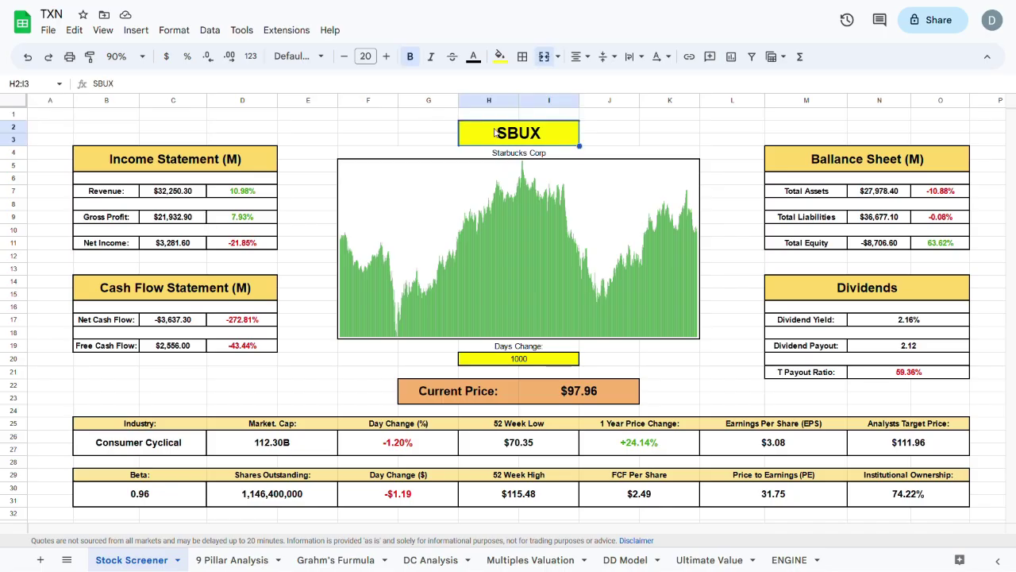
text(TXN)
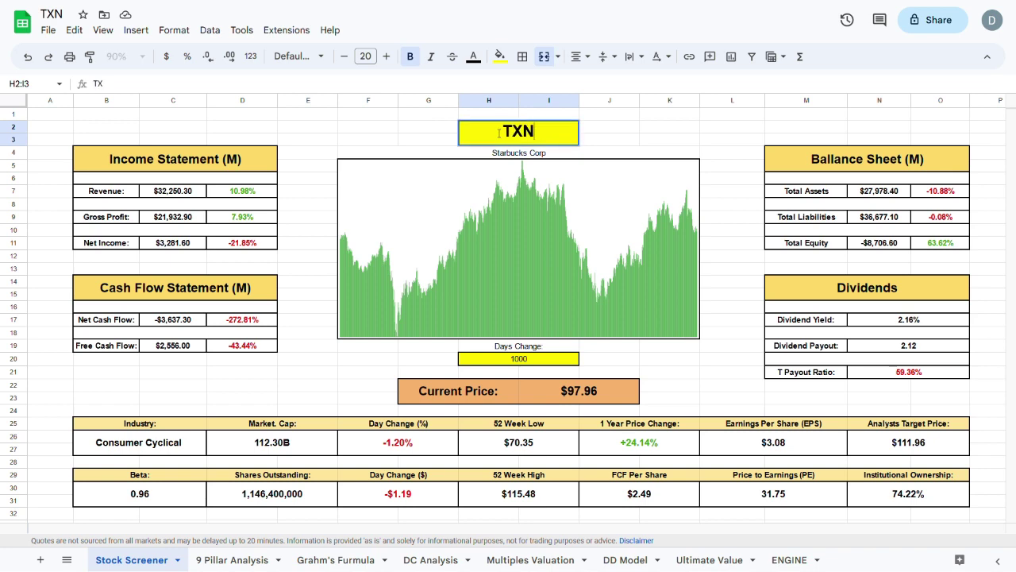
key(Return)
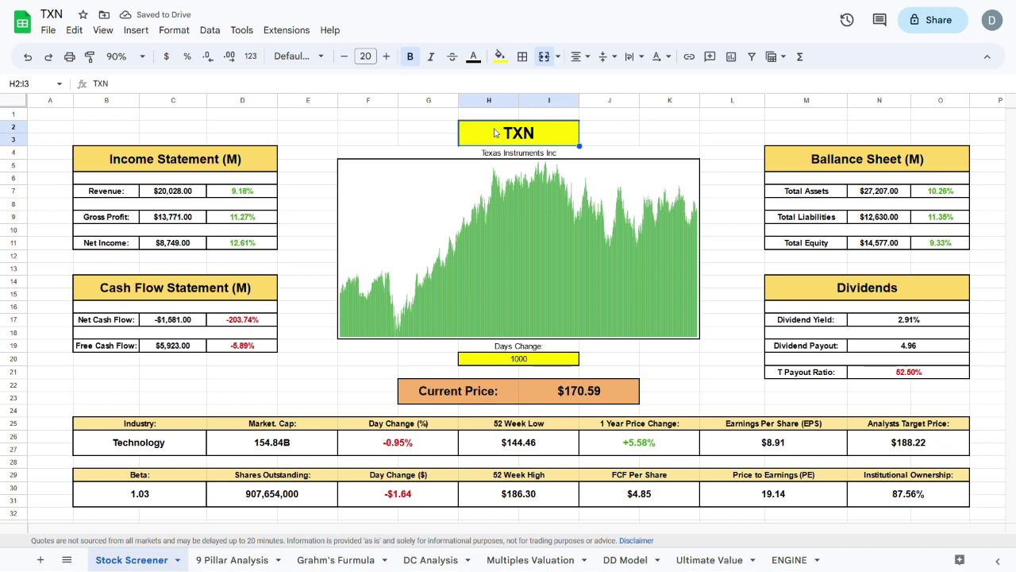
Examine the dividend yield, payout and payout ratio, plus the institutional ownership and beta, on the Stock Screener sheet
click(925, 325)
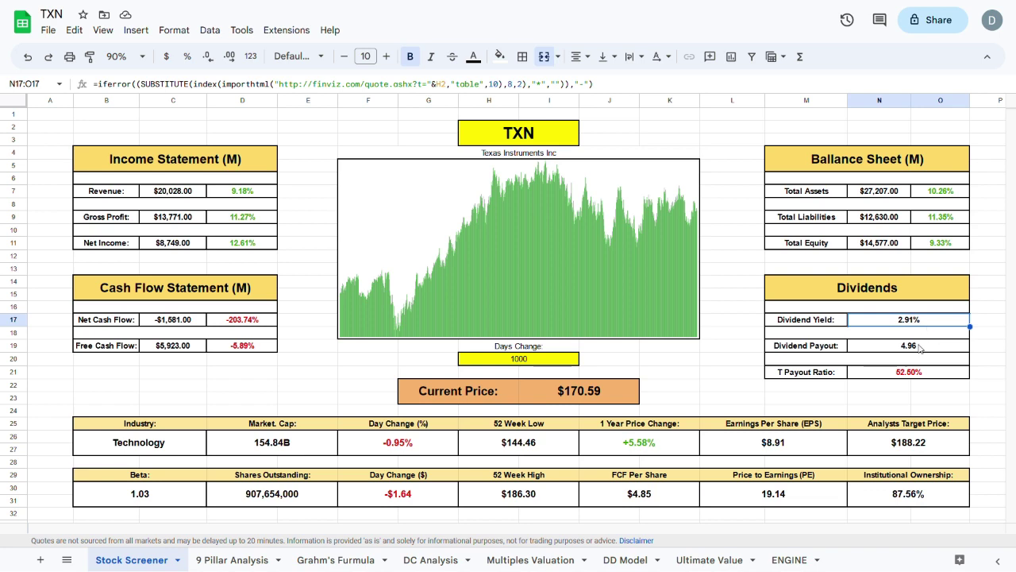
click(921, 353)
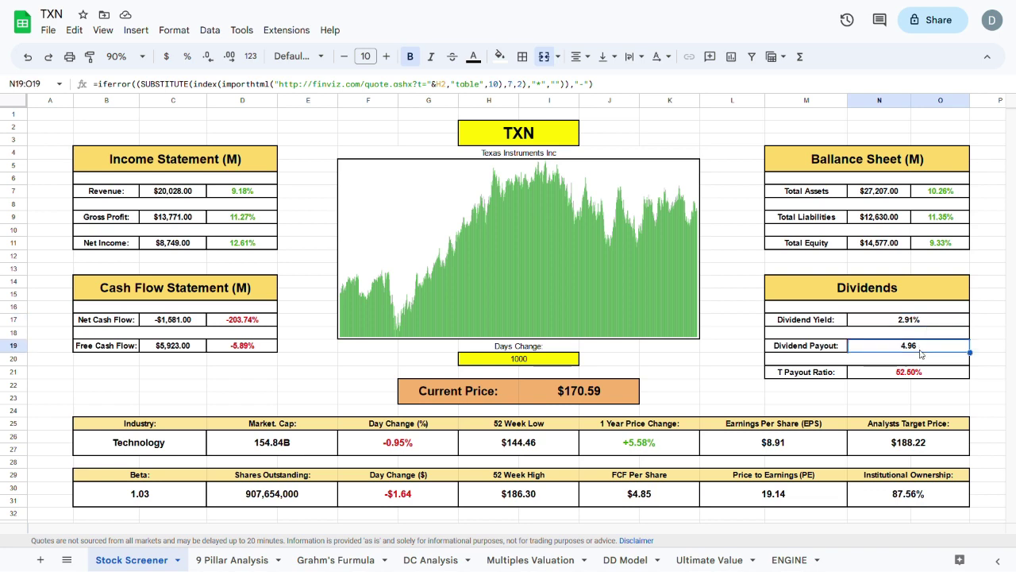
click(921, 373)
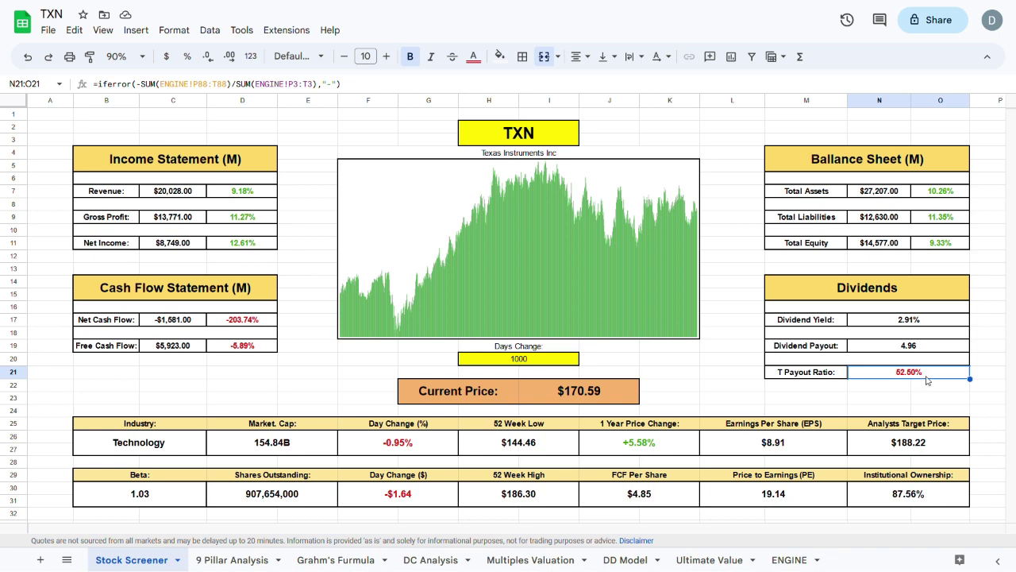
key(ctrl+Home)
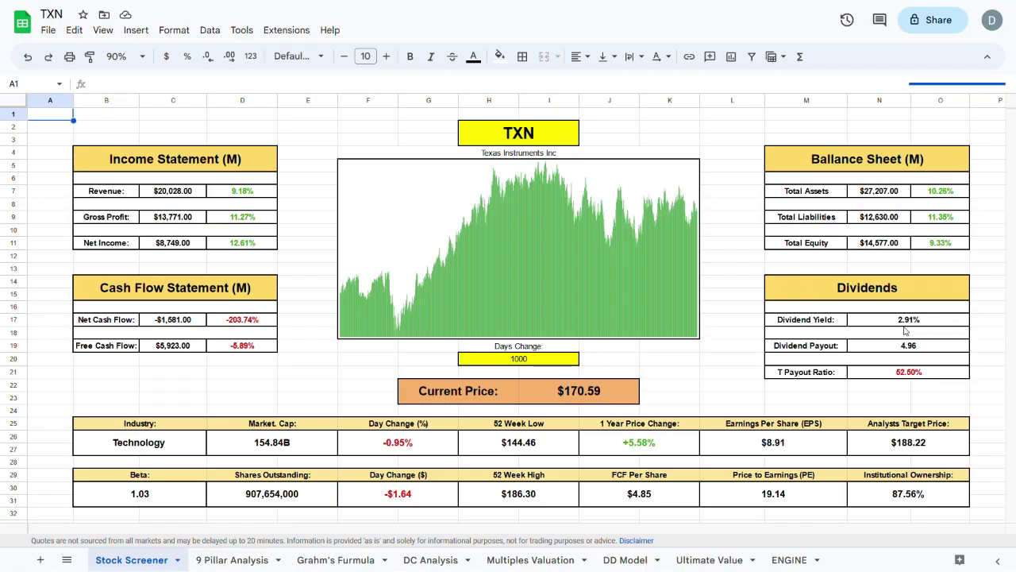
click(908, 497)
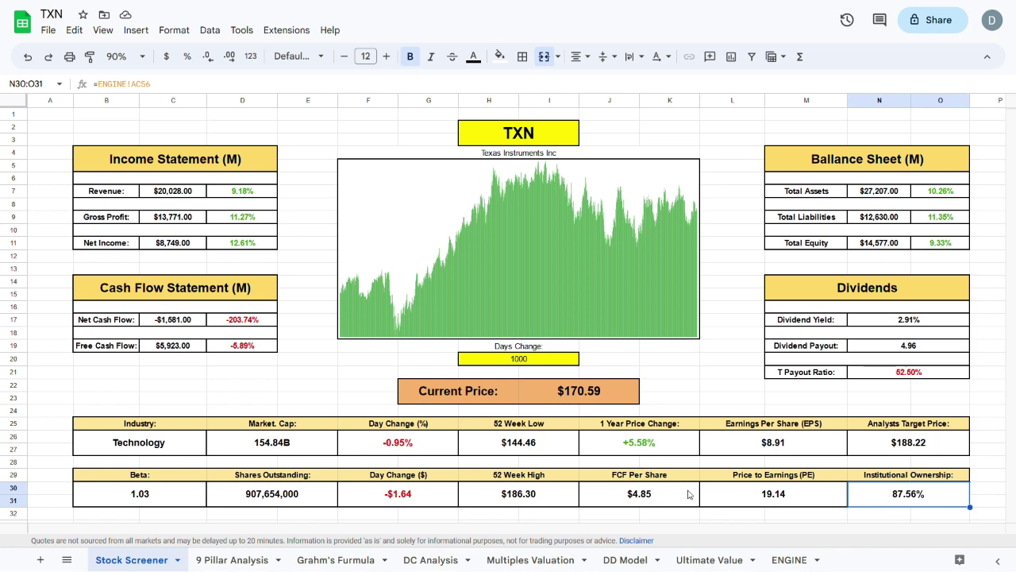
click(200, 502)
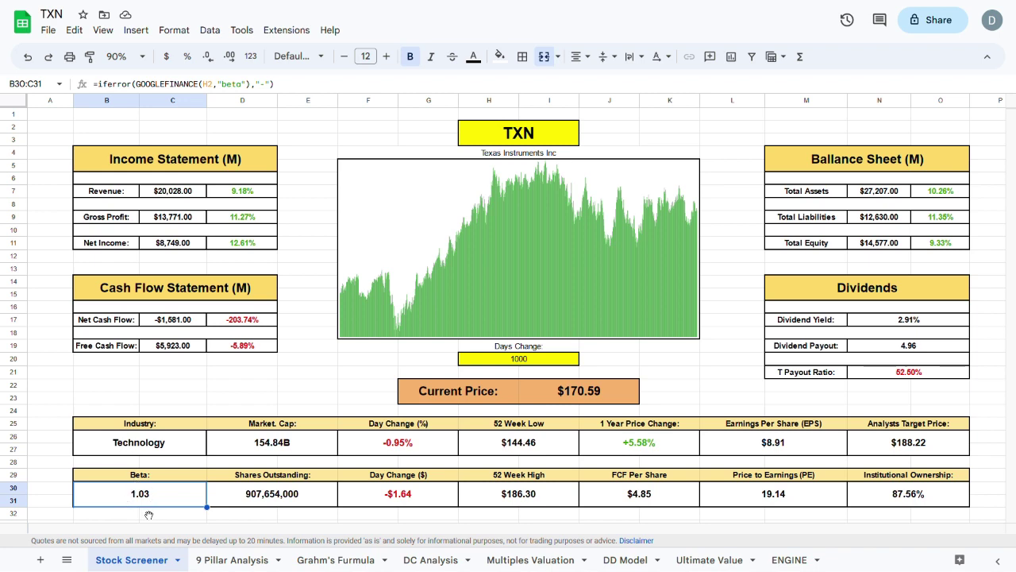
Open the 9 Pillar Analysis sheet and examine the 5-year PE, revenue growth, free cash flow growth and price to free cash flow
click(215, 558)
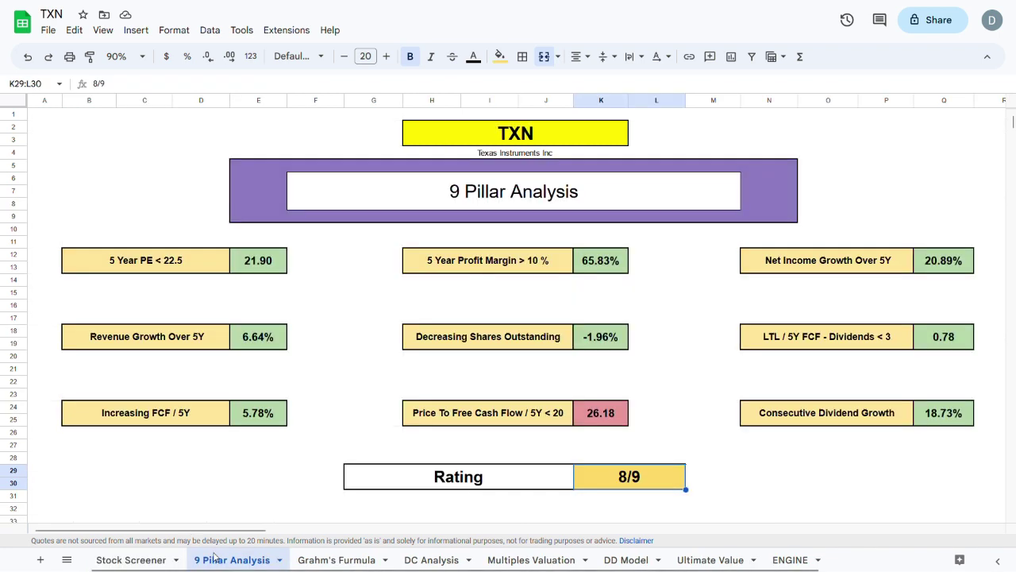
click(261, 268)
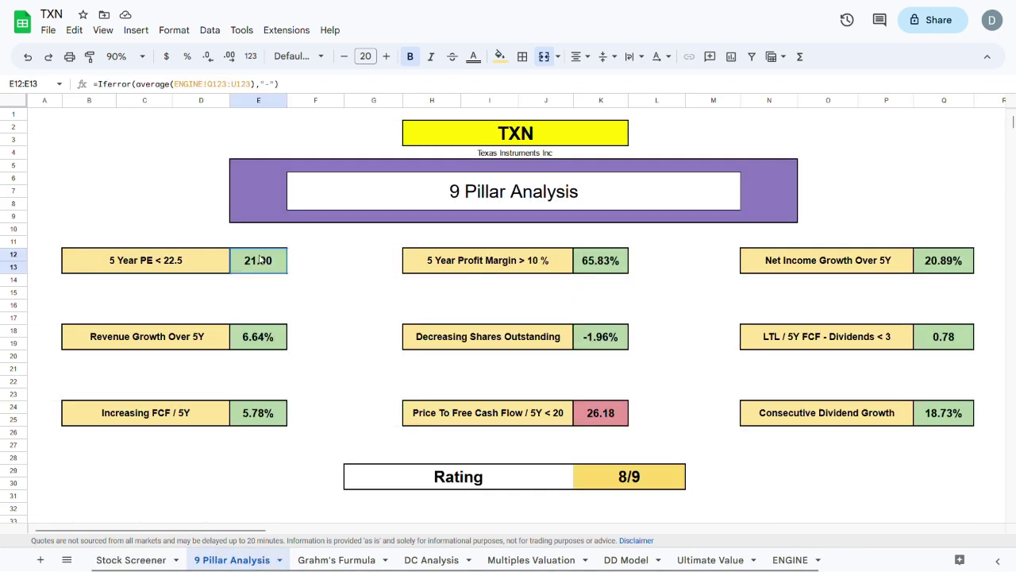
click(255, 334)
click(259, 412)
click(604, 413)
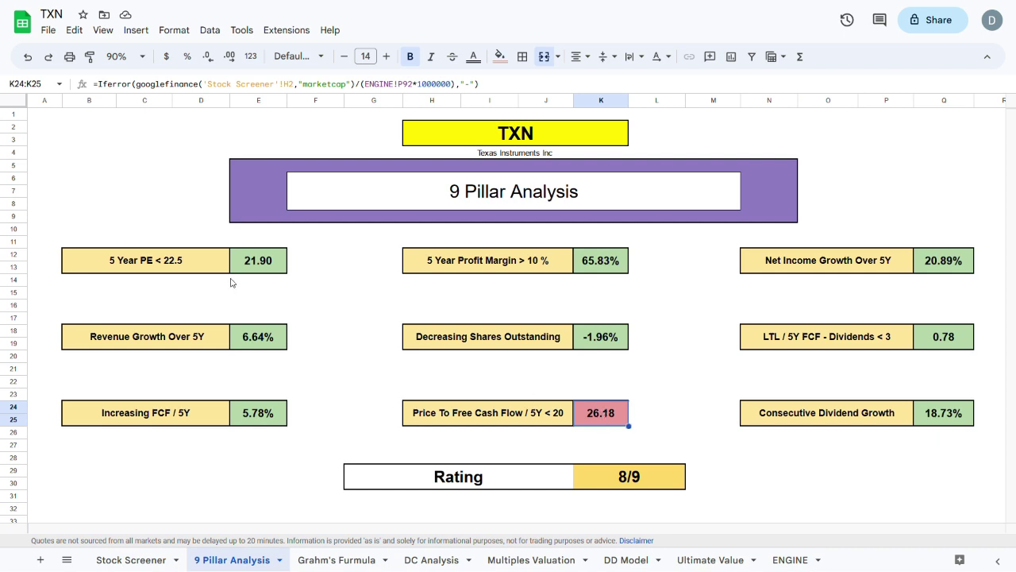
Examine the 5-year PE, 5-year profit margin and net income growth pillars for Texas Instruments
click(258, 267)
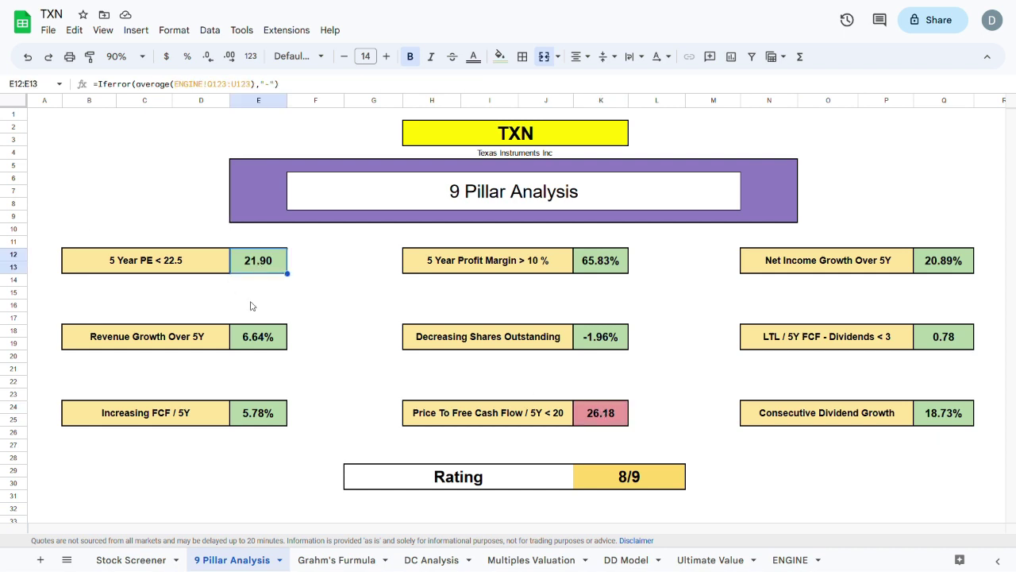
click(512, 141)
click(256, 264)
click(612, 265)
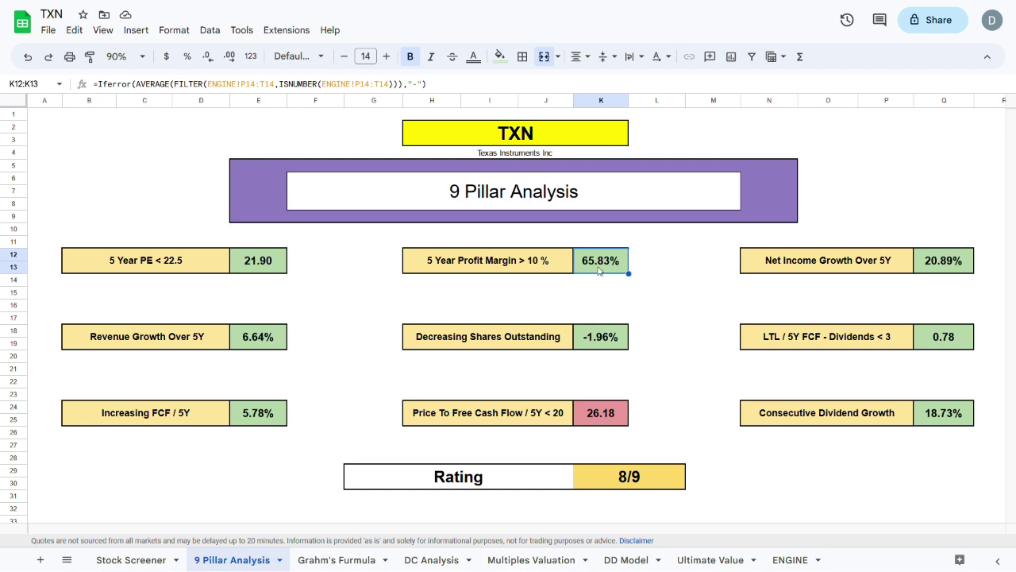
click(937, 267)
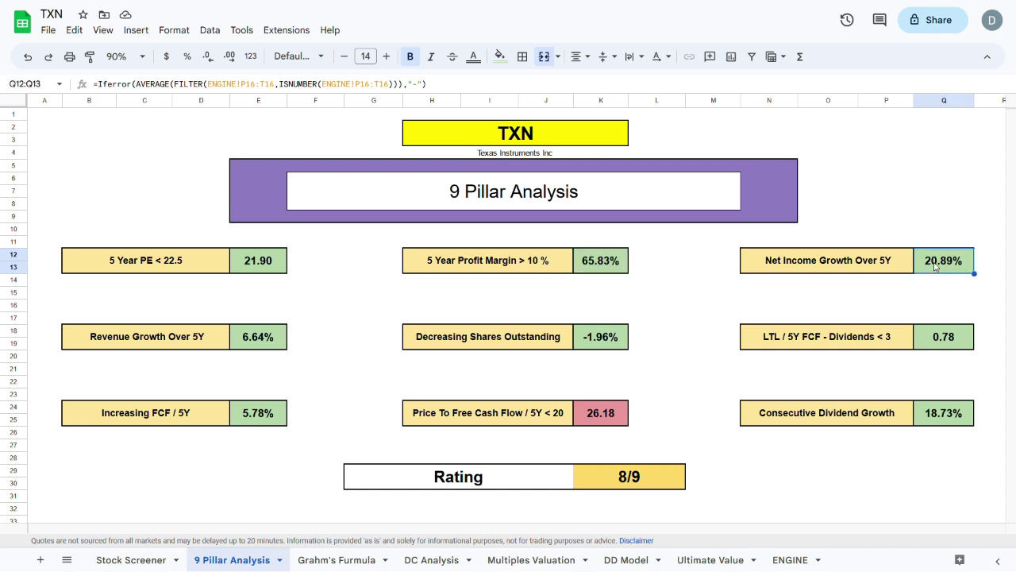
Compare the revenue, free cash flow and net income growth pillars, and check the shares outstanding and long-term liabilities pillars
click(254, 339)
click(254, 423)
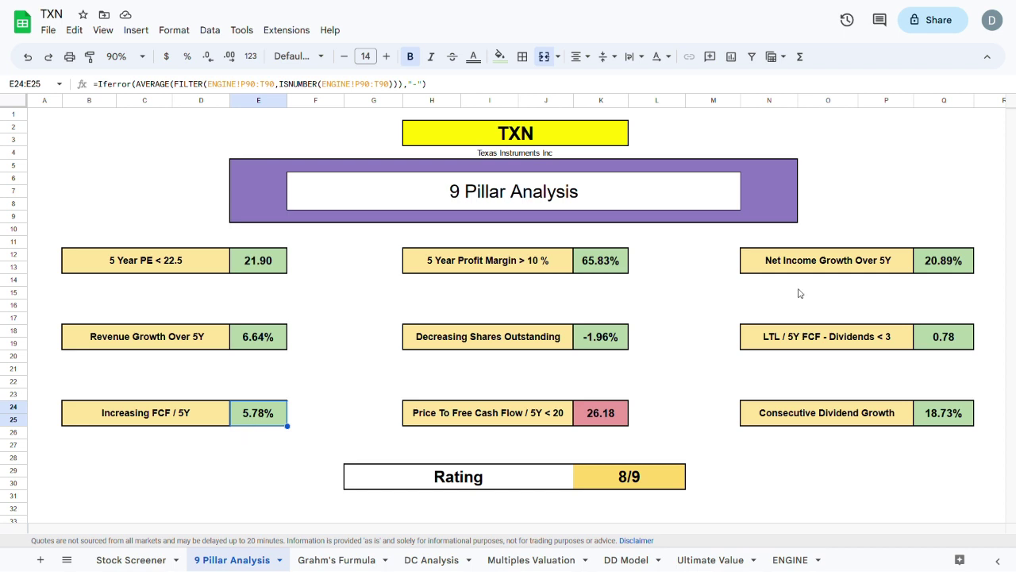
click(954, 264)
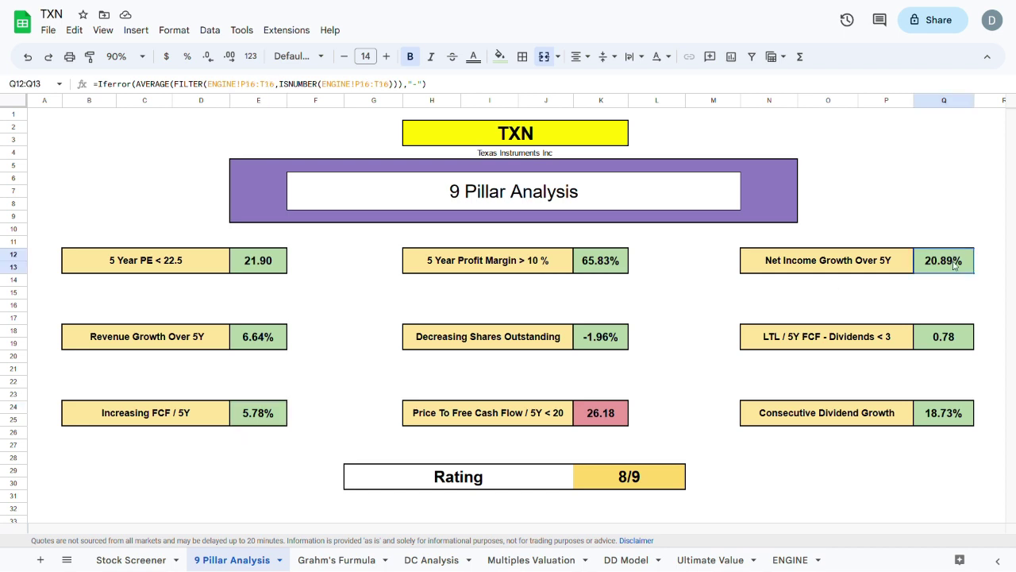
click(242, 339)
click(254, 419)
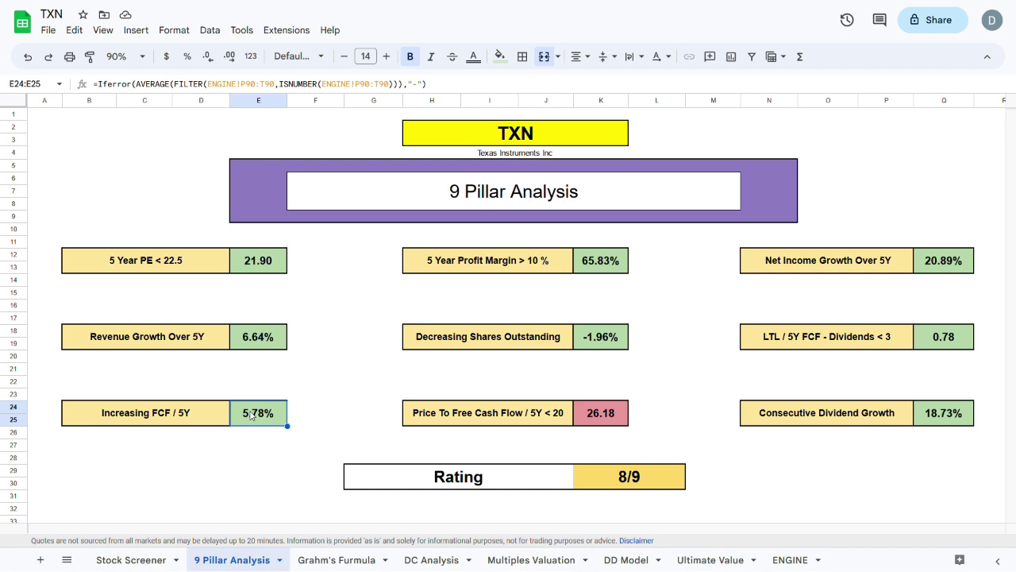
click(605, 339)
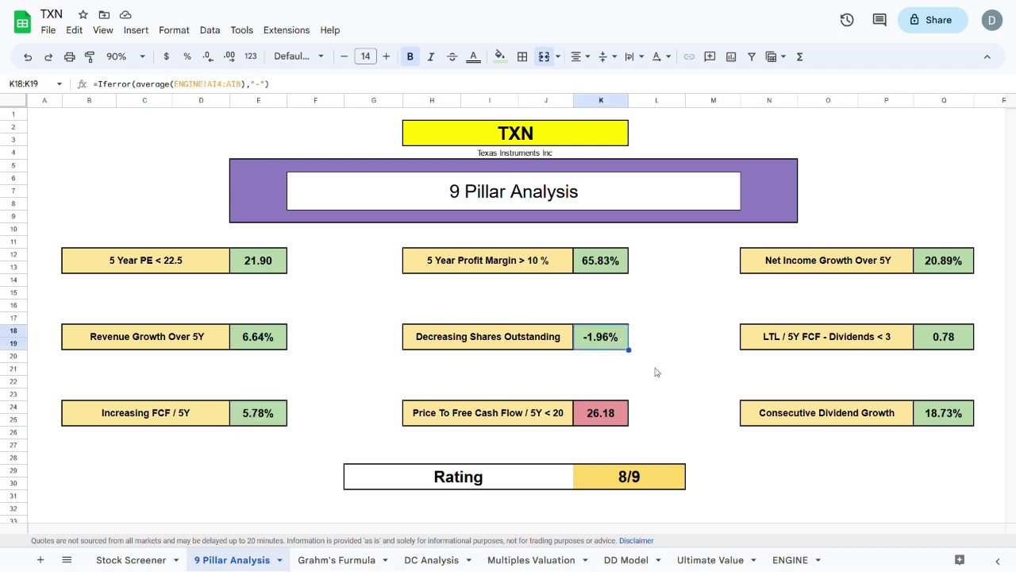
click(962, 332)
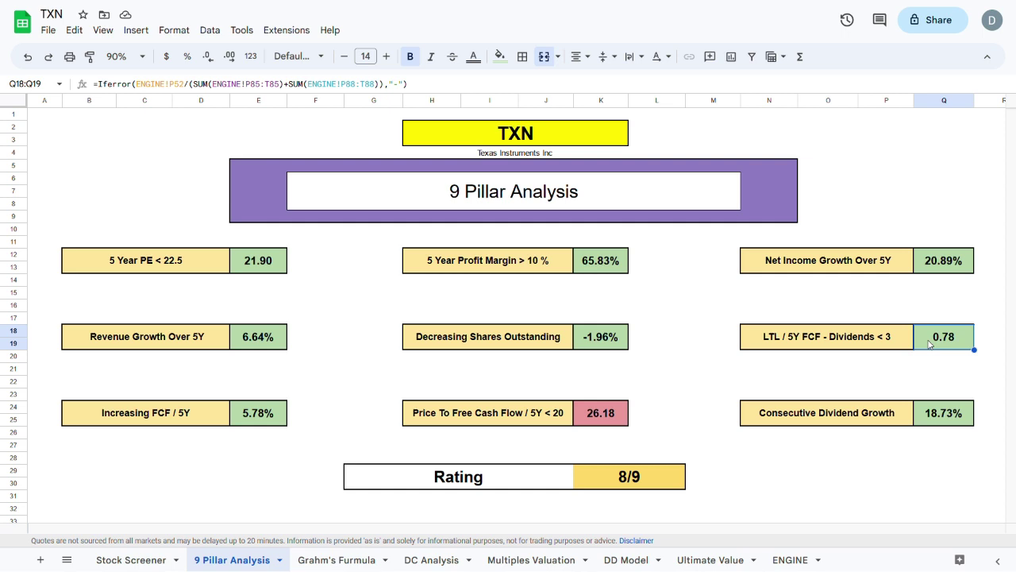
Open the Grahm's Furmula sheet and examine its inputs from EPS to the AAA bond yields, plus the intrinsic value formula
click(326, 560)
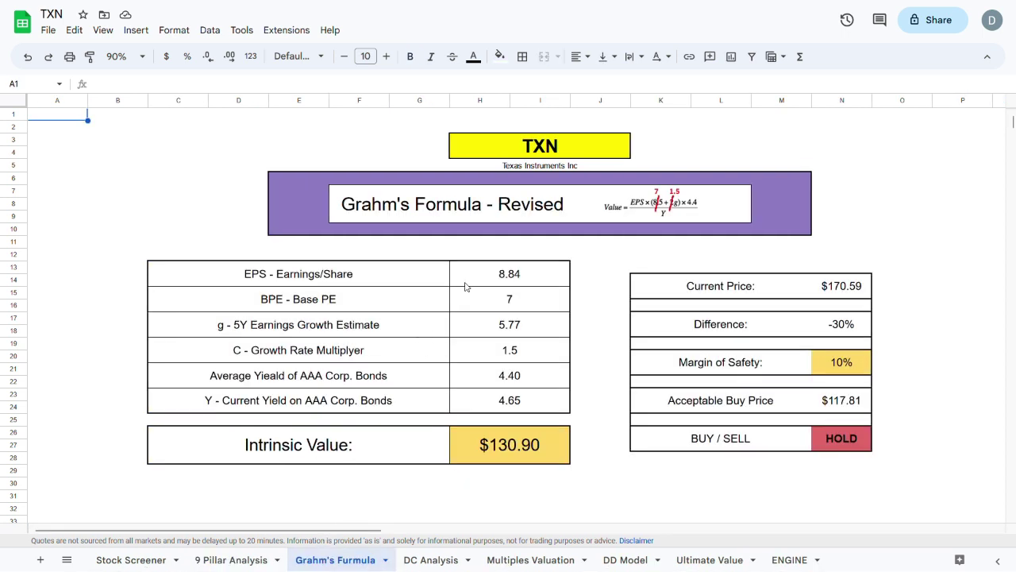
click(521, 278)
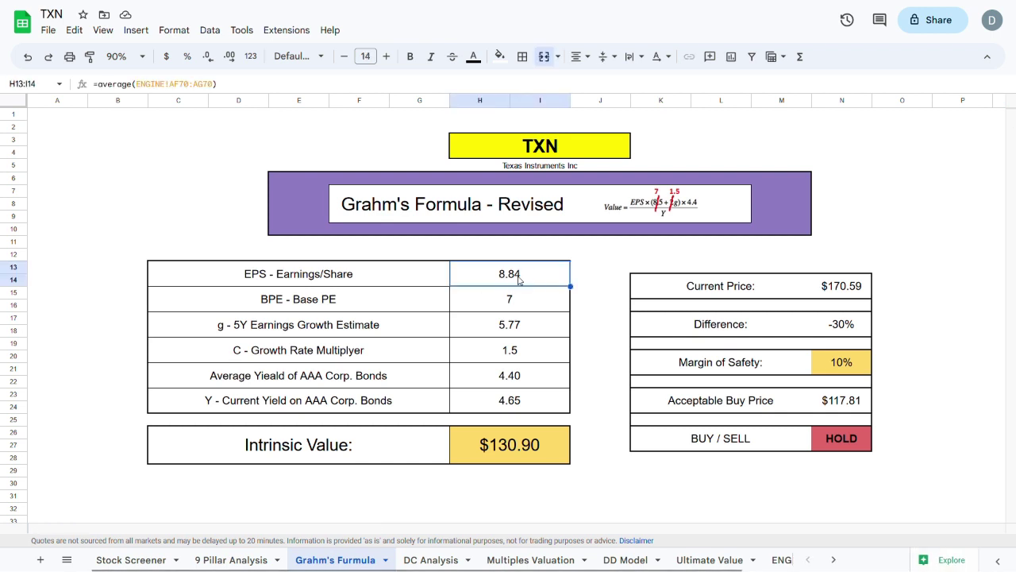
click(494, 309)
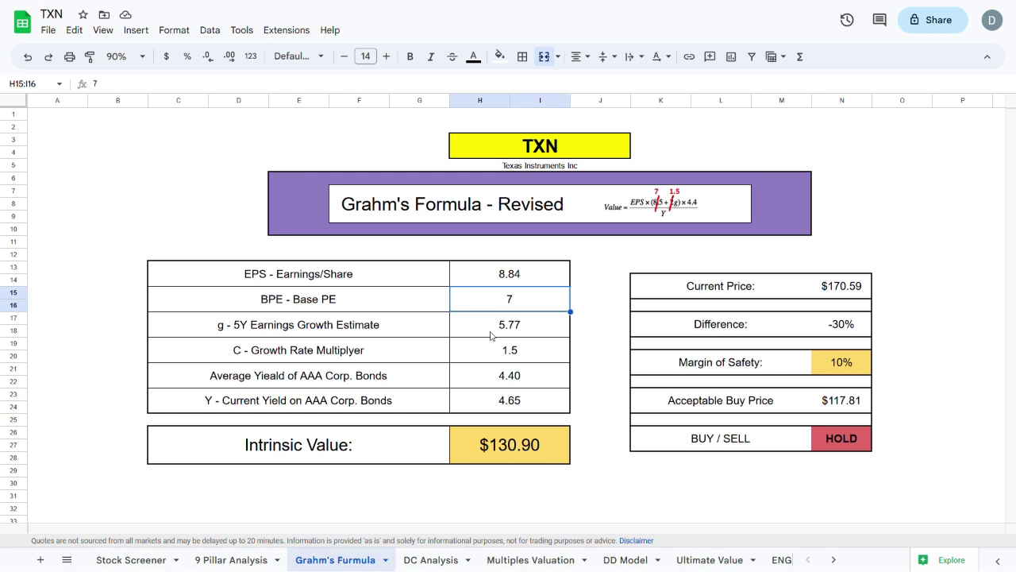
click(481, 334)
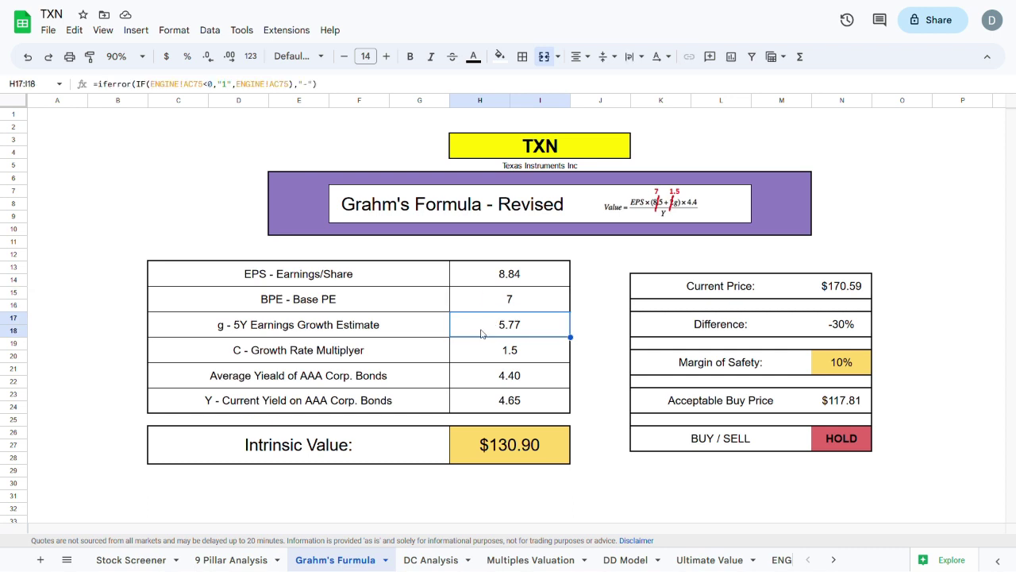
click(487, 353)
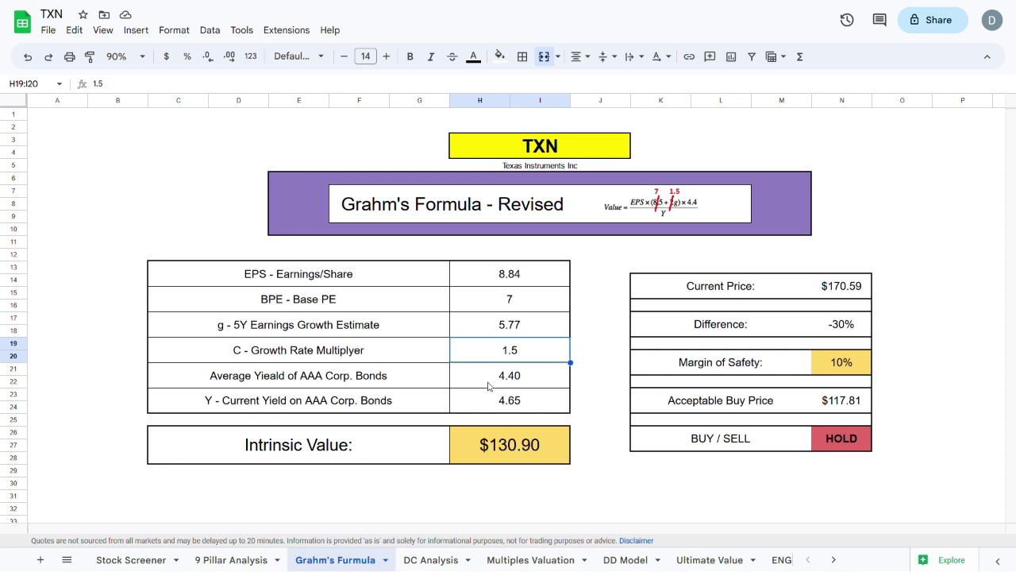
click(489, 380)
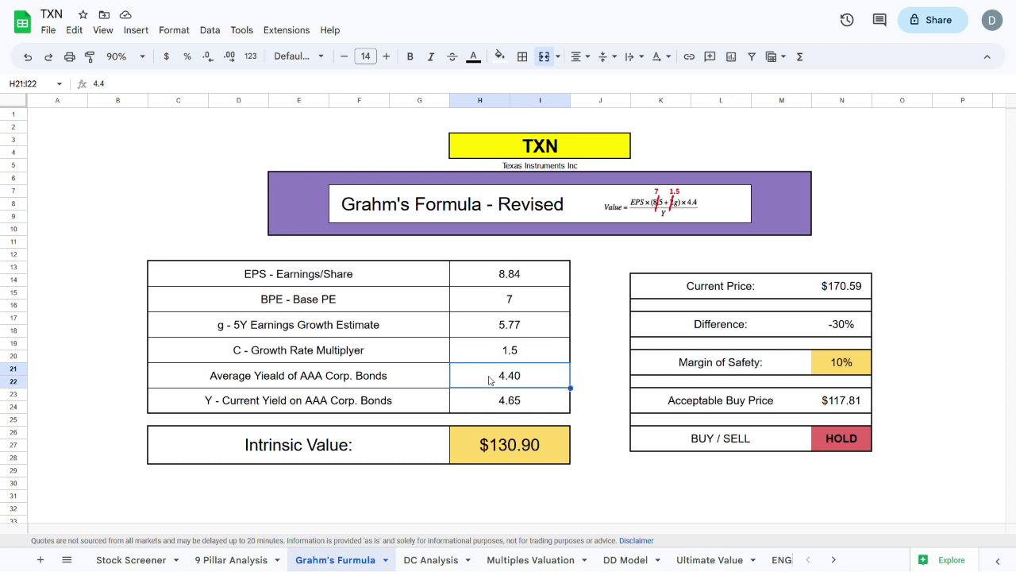
click(493, 399)
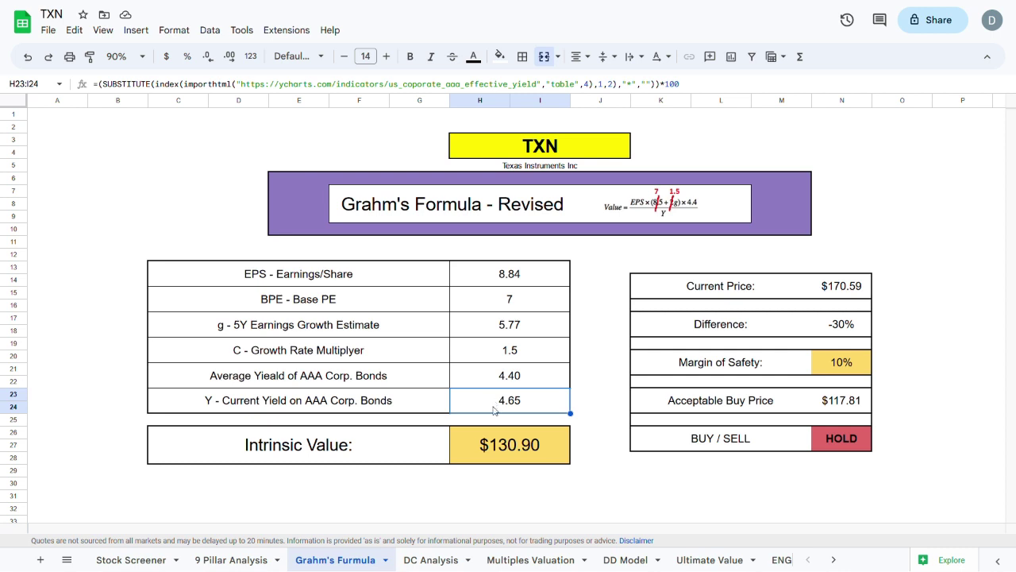
key(Down)
key(Down)
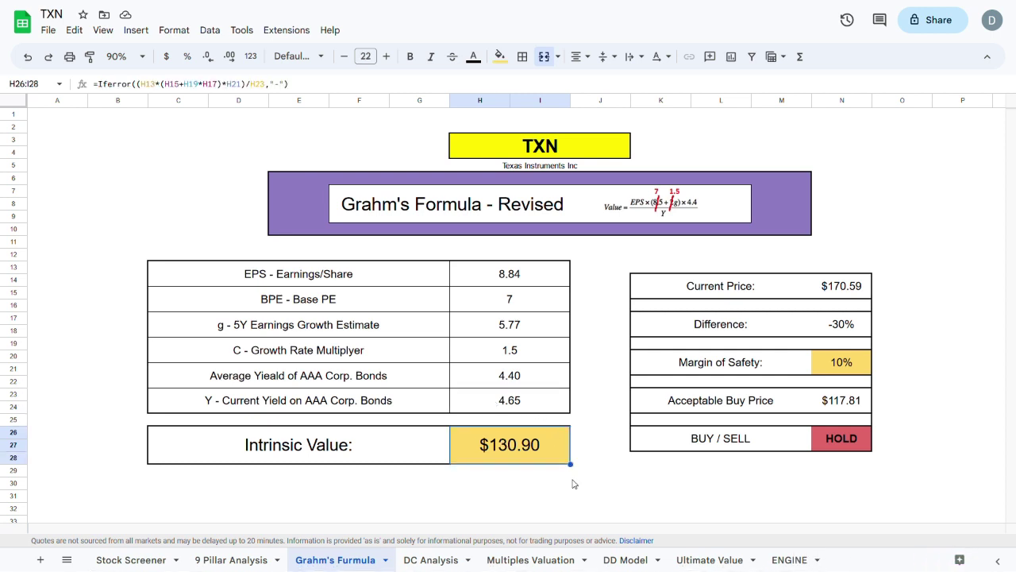
Compare the price difference and current price with the EPS and intrinsic value in the Graham model
click(872, 327)
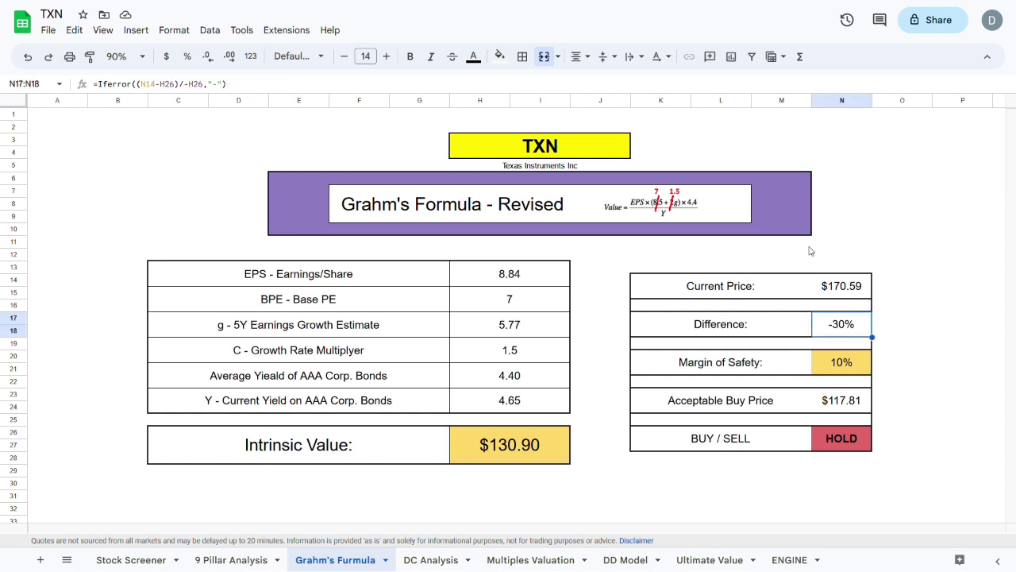
click(839, 298)
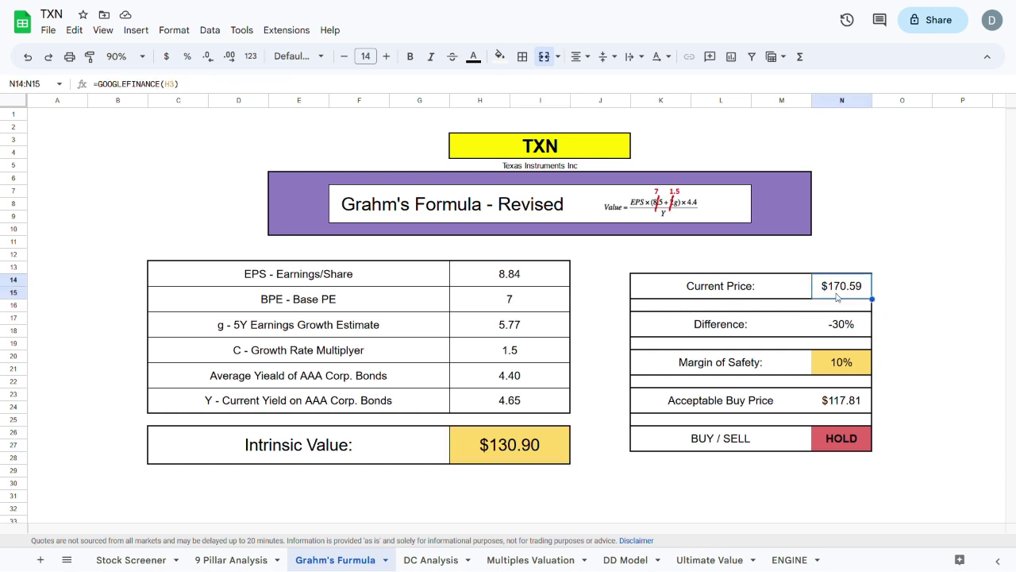
click(517, 282)
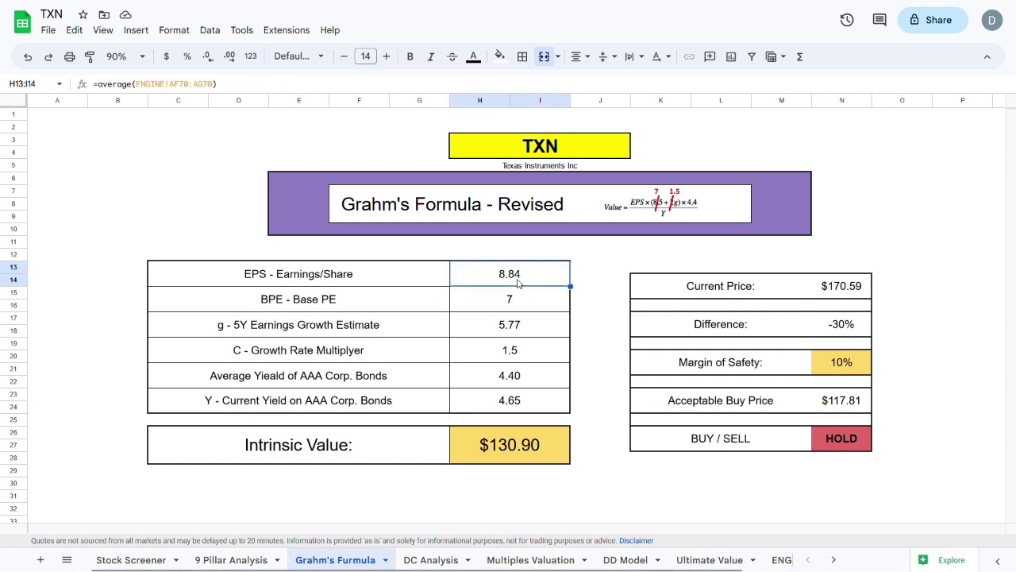
click(527, 446)
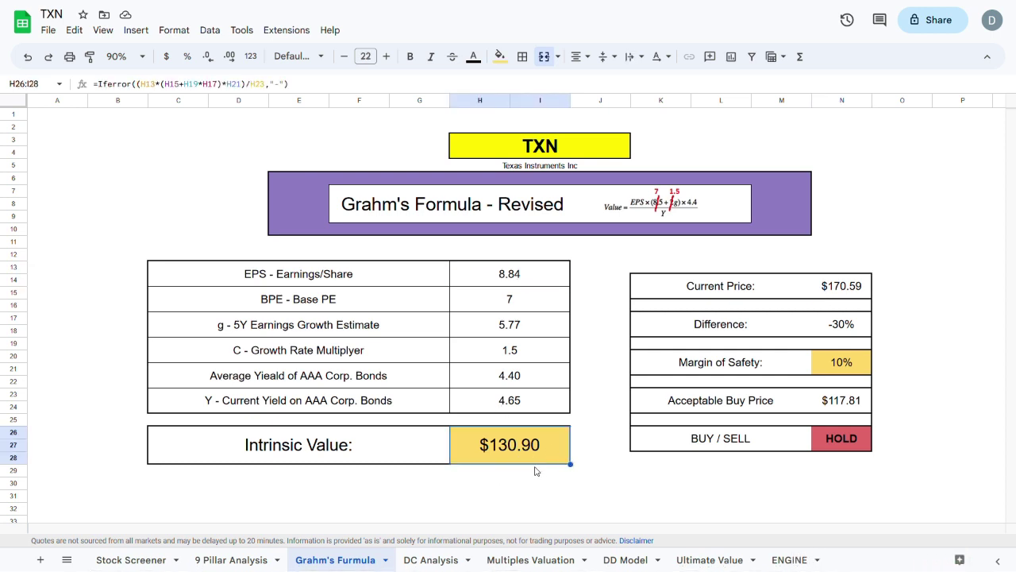
Set the current yield on AAA corporate bonds to 3.5 in the Graham model
click(512, 404)
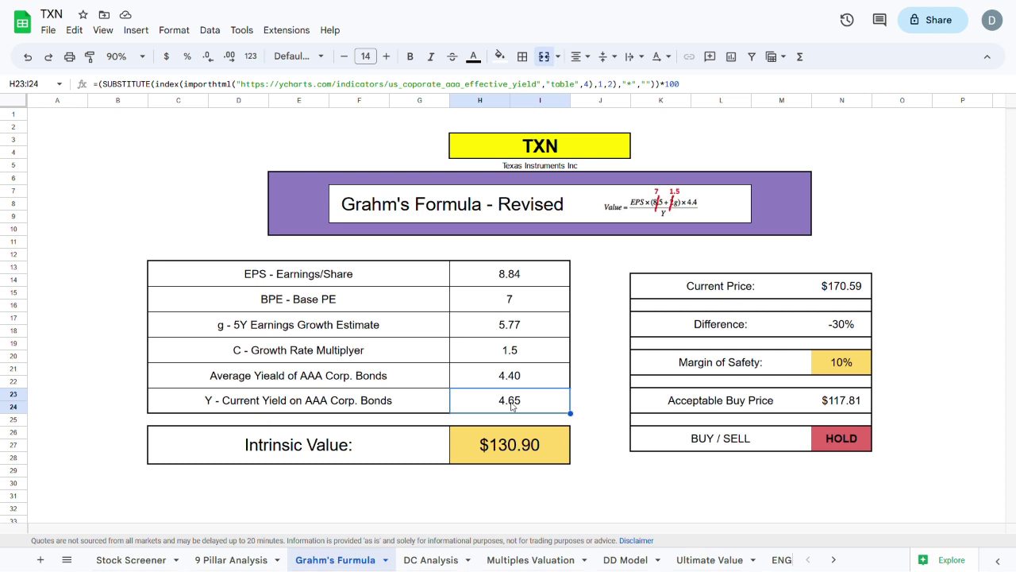
click(507, 375)
click(508, 401)
text(3.5)
key(Return)
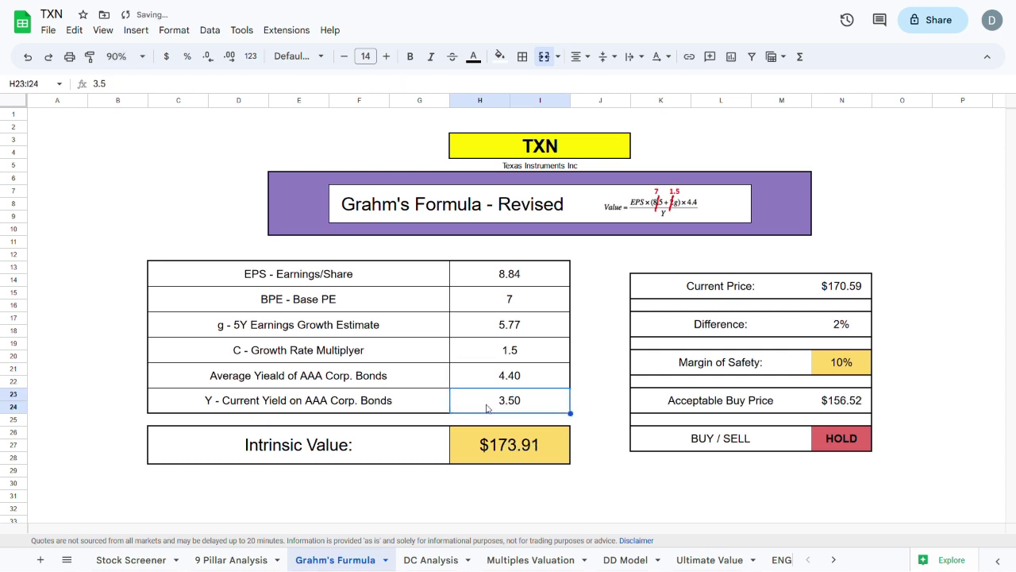
Check the recalculated Graham intrinsic value against the current stock price
click(486, 456)
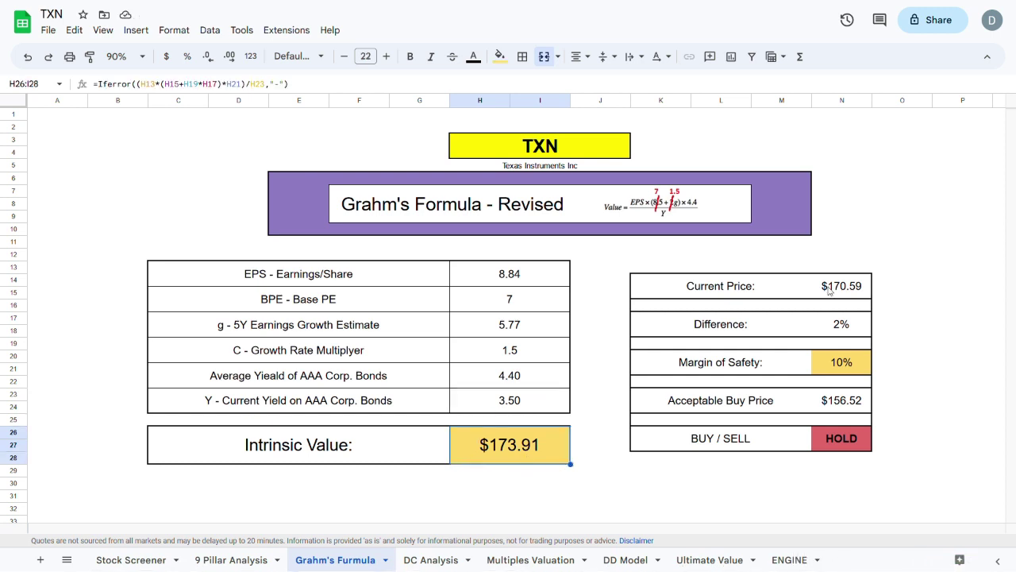
click(850, 316)
click(848, 290)
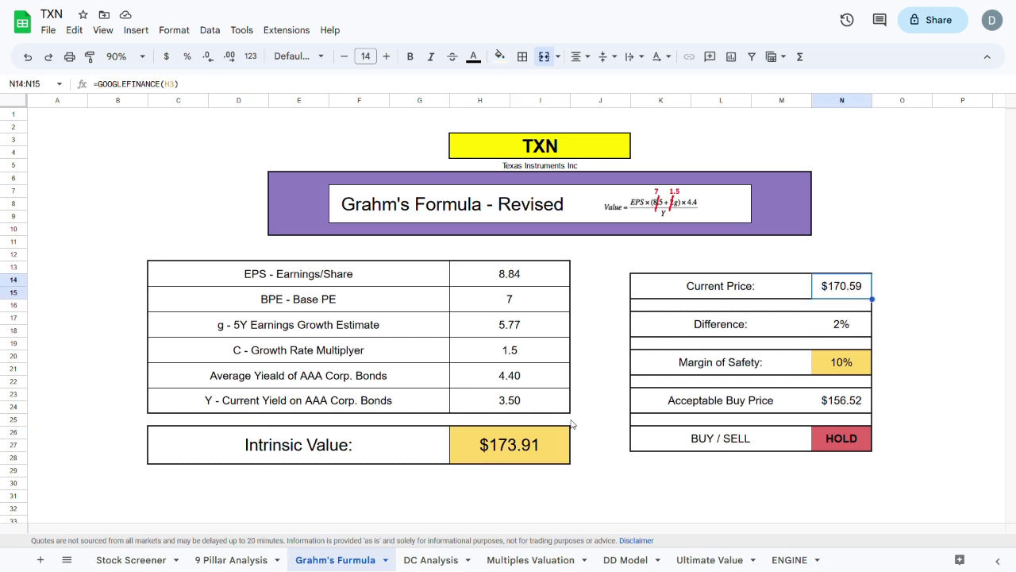
Open the DC Analysis sheet and examine the 2013–2022 free cash flow with the average and calculated growth rates
click(430, 558)
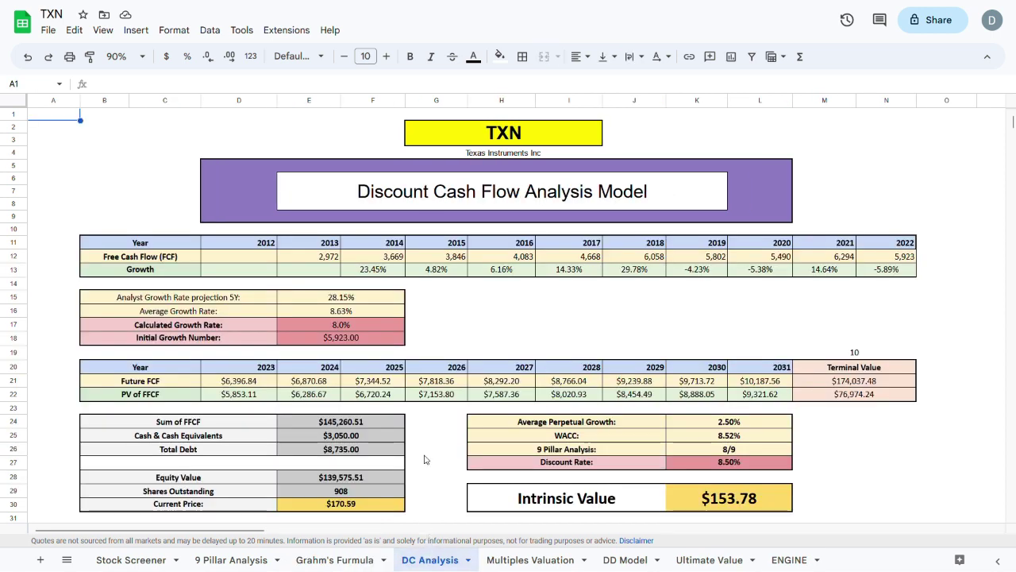
drag(307, 257, 905, 256)
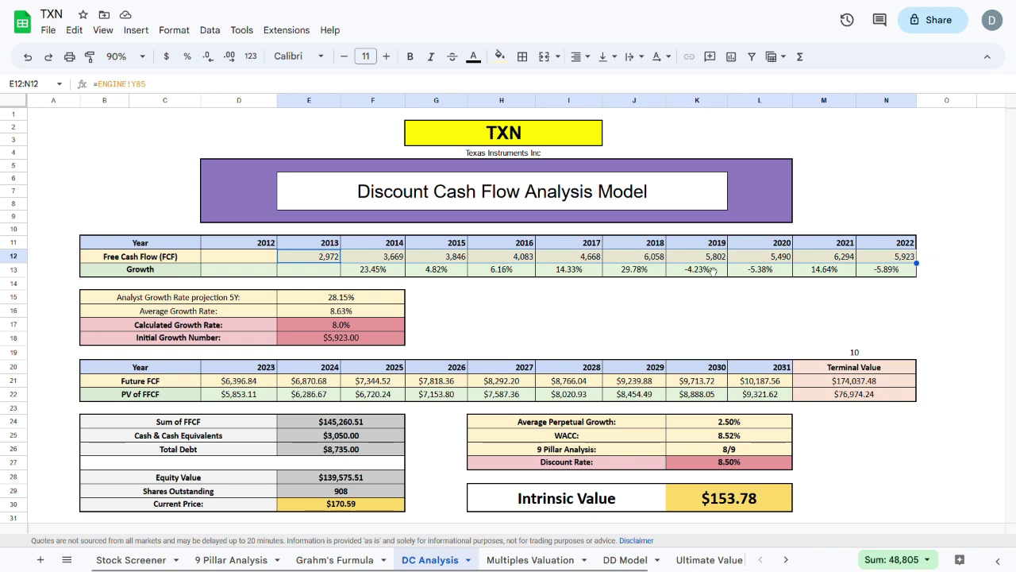
click(343, 315)
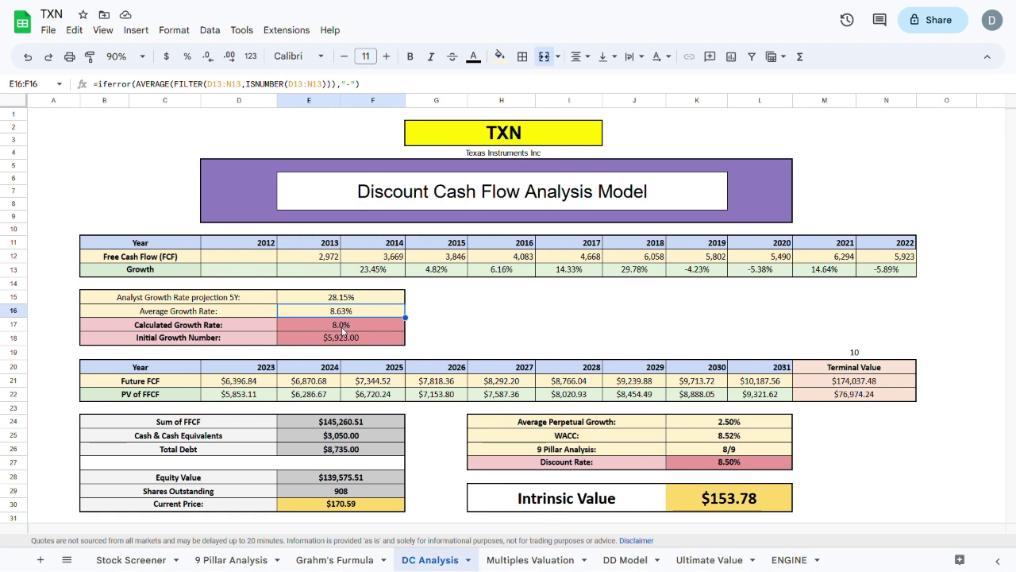
click(343, 328)
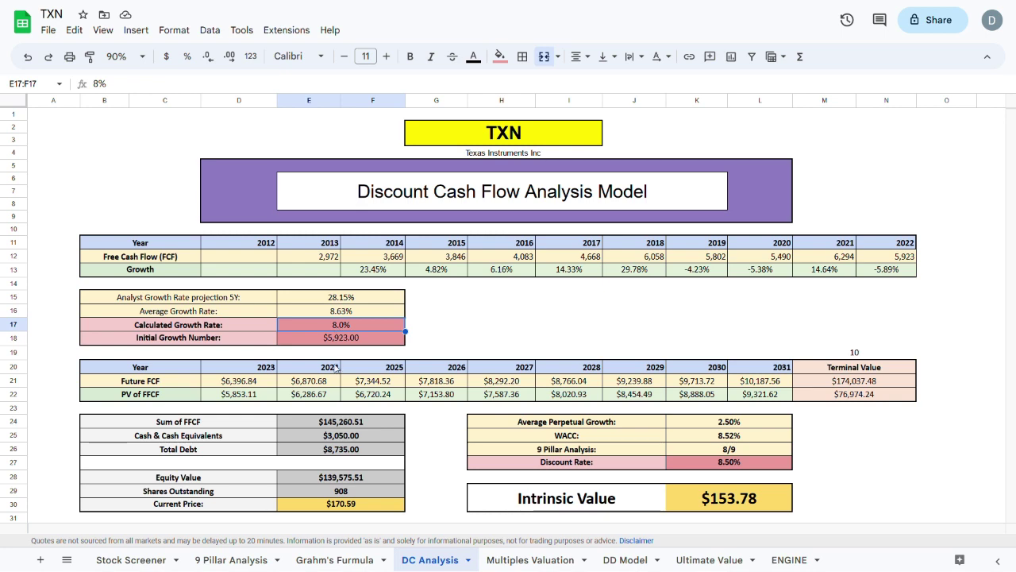
Examine the projected future free cash flows, terminal value and discount rate inputs, plus the present values for 2023–2031
drag(238, 381, 762, 385)
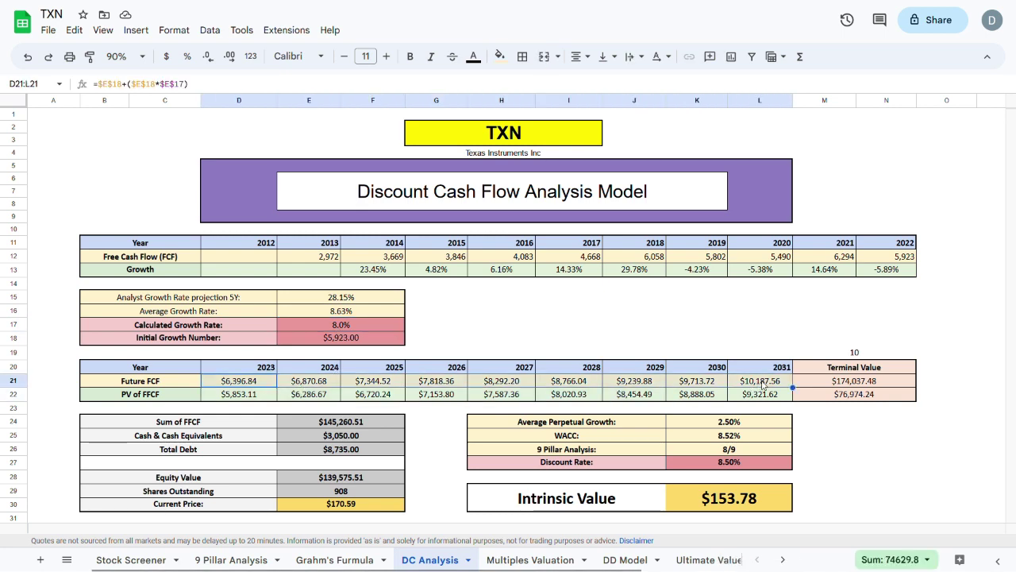
click(818, 384)
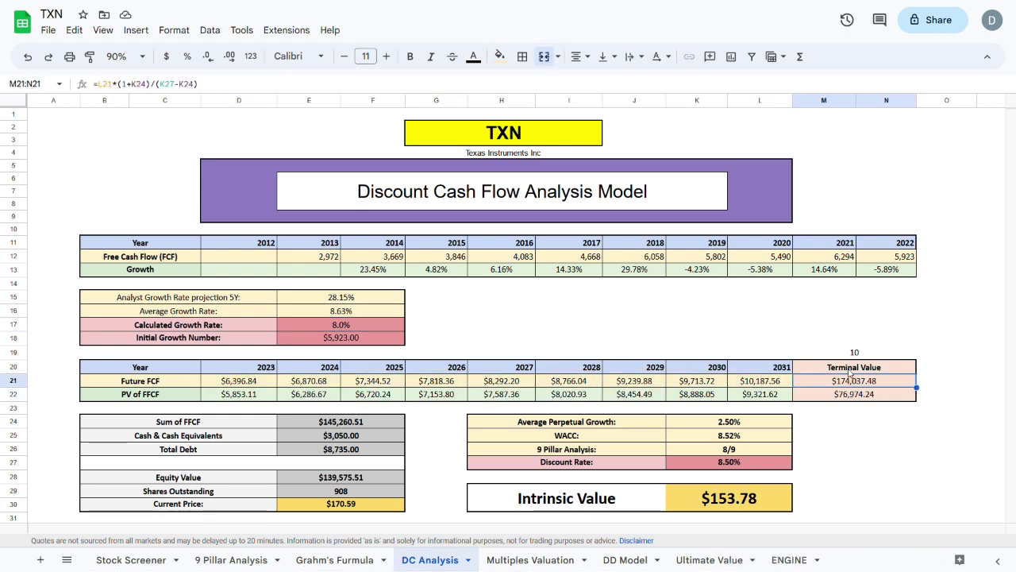
click(716, 464)
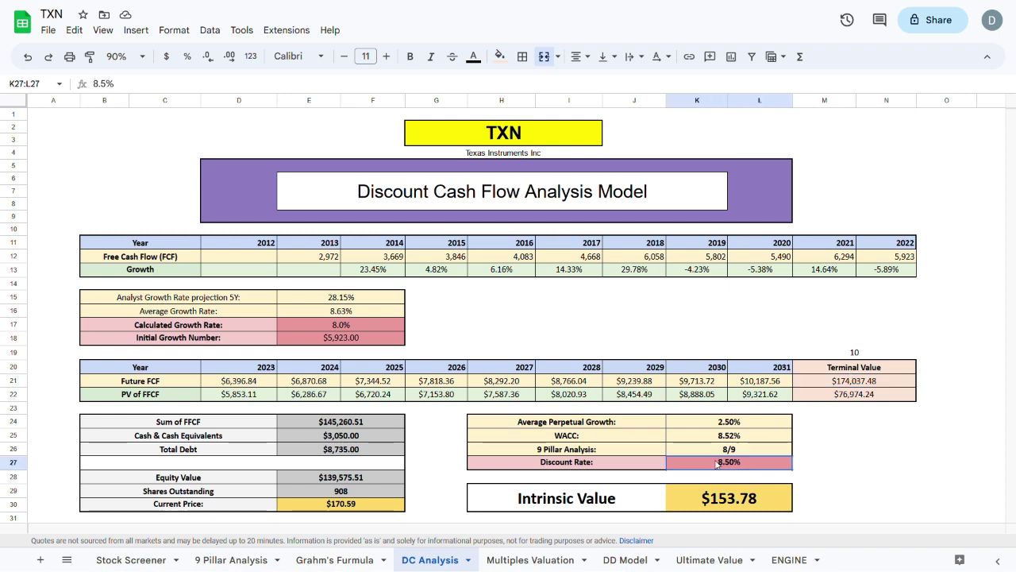
click(721, 435)
click(719, 449)
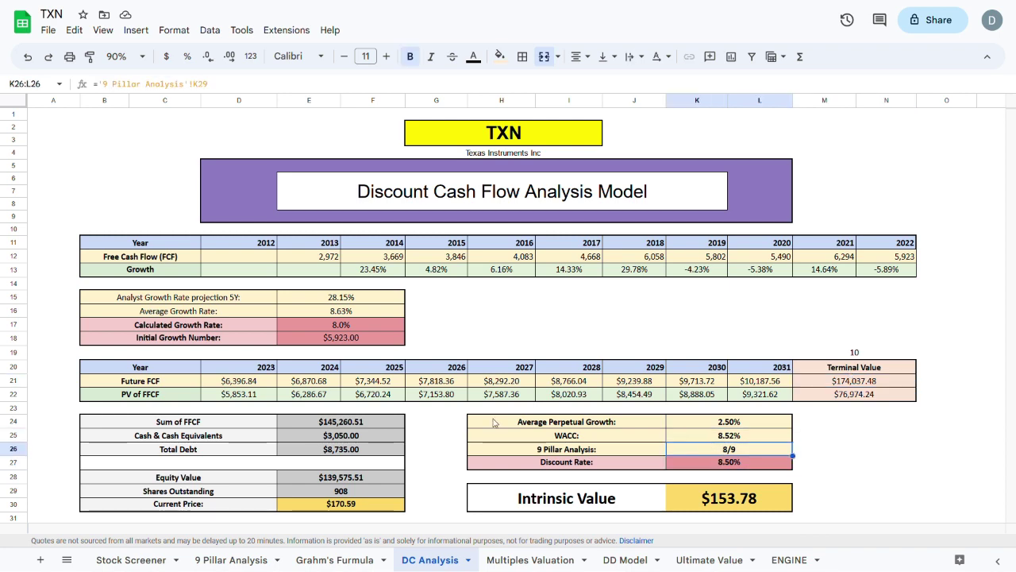
drag(233, 398, 765, 398)
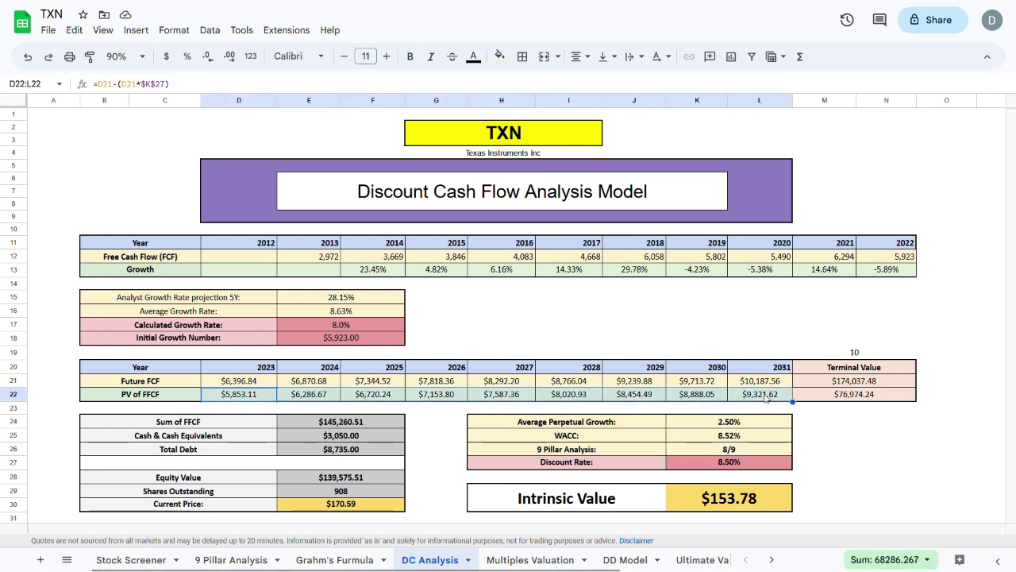
Trace the sum of discounted cash flows through cash, debt, equity value and shares to the intrinsic value, and compare it with the current price
click(335, 425)
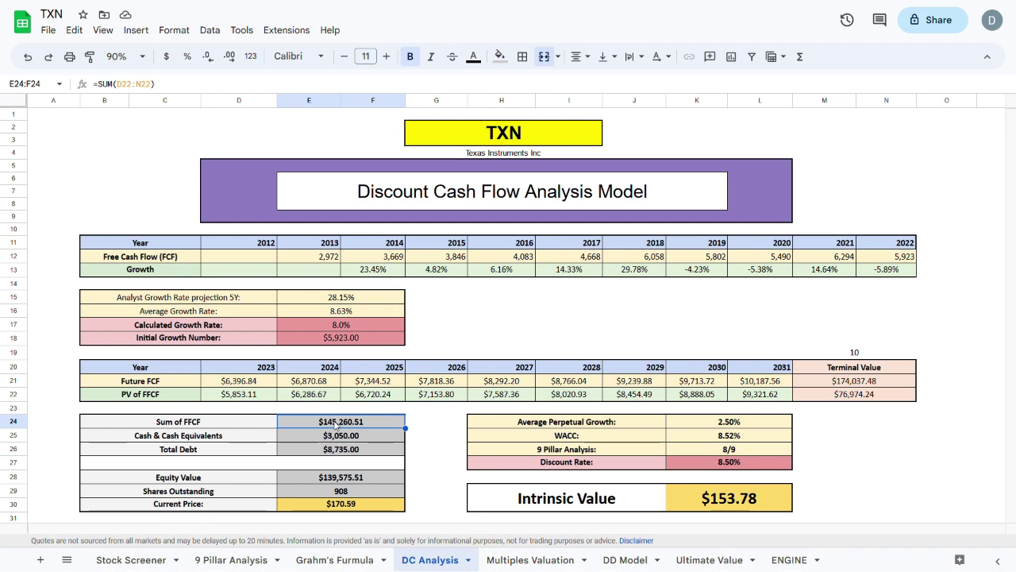
click(335, 437)
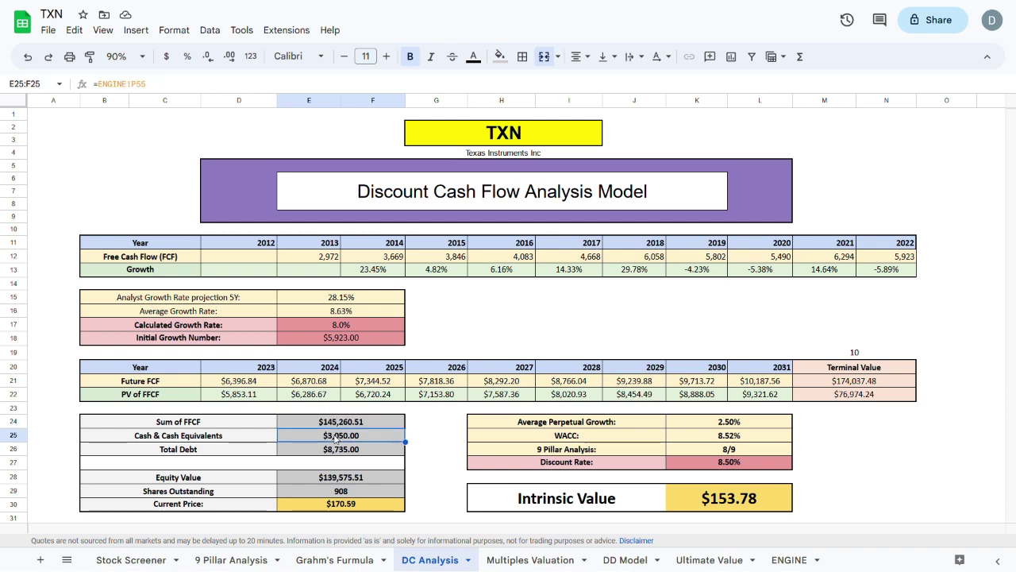
click(337, 449)
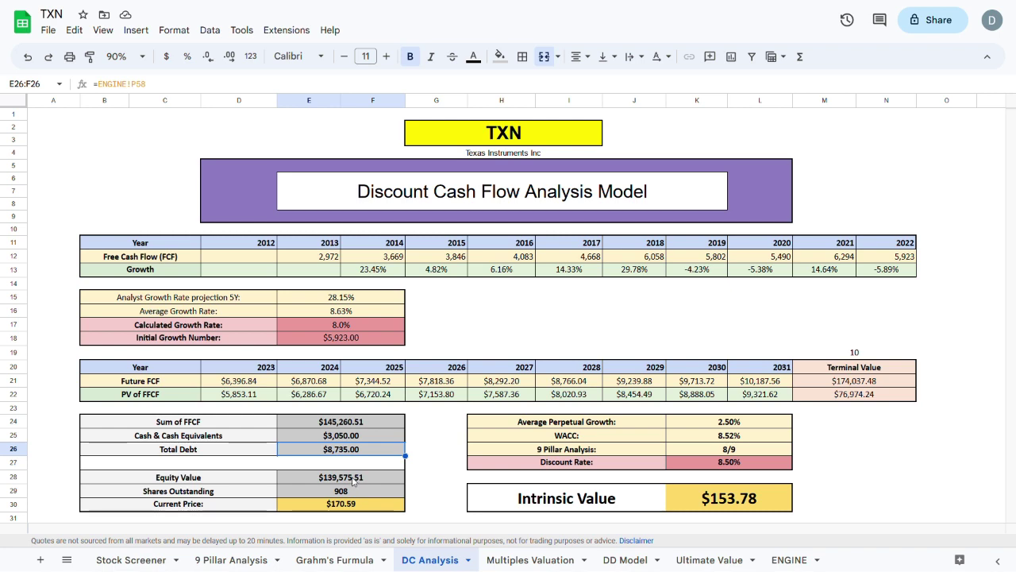
click(352, 478)
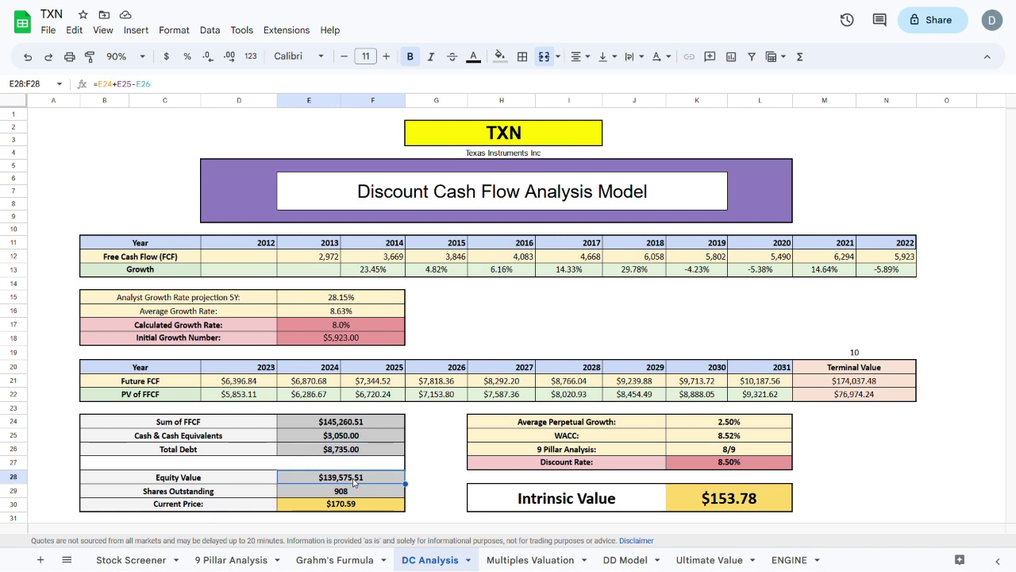
click(353, 493)
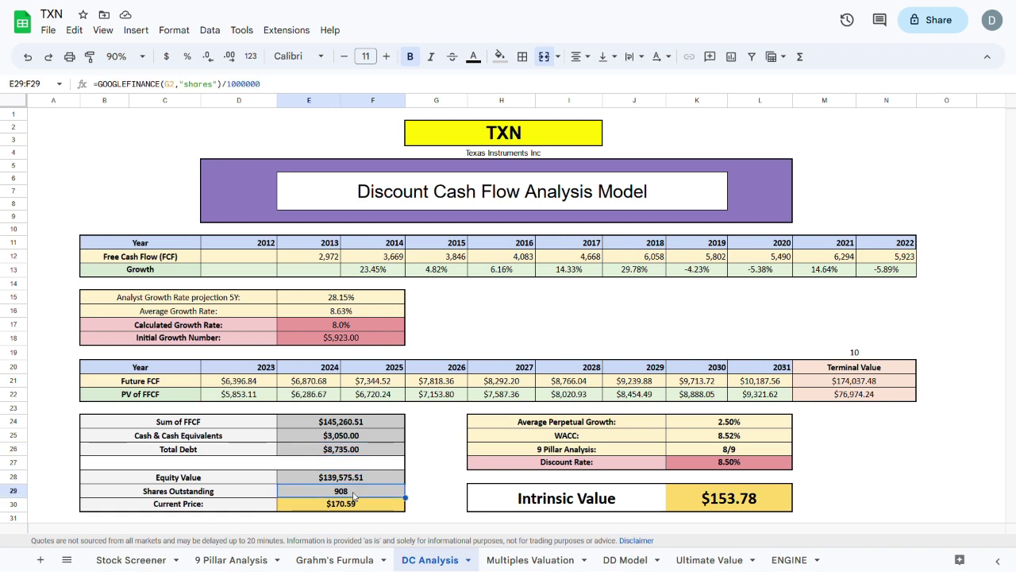
click(727, 503)
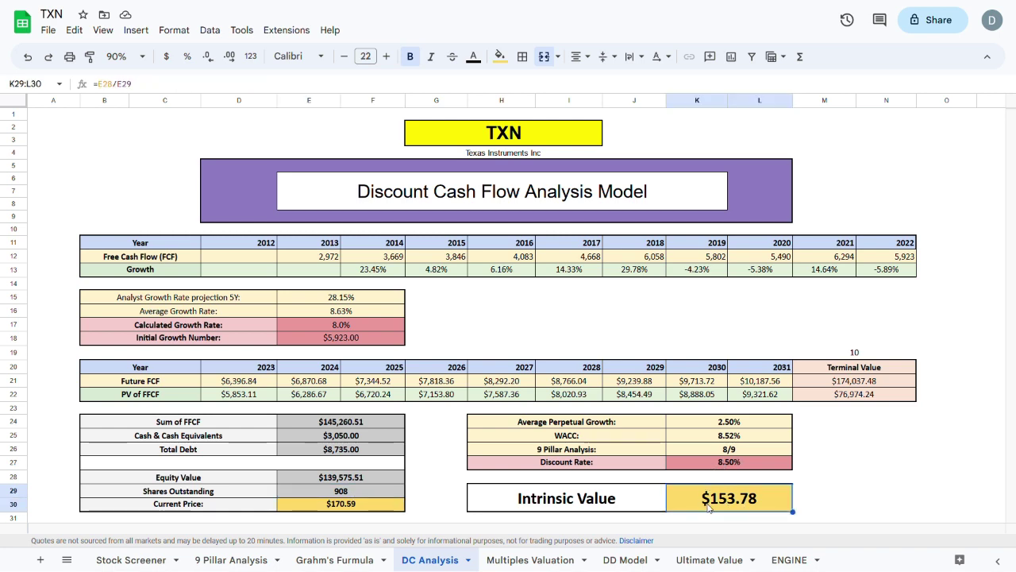
click(380, 504)
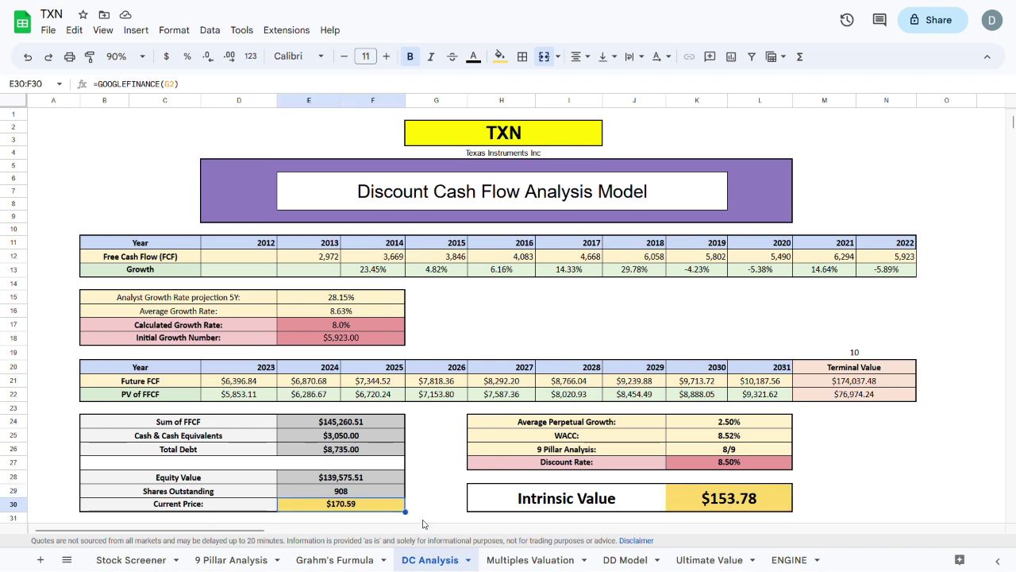
Open the Multiples Valuation sheet and examine the peer companies QCOM and ADI with their earnings per share and P/E ratios
click(512, 558)
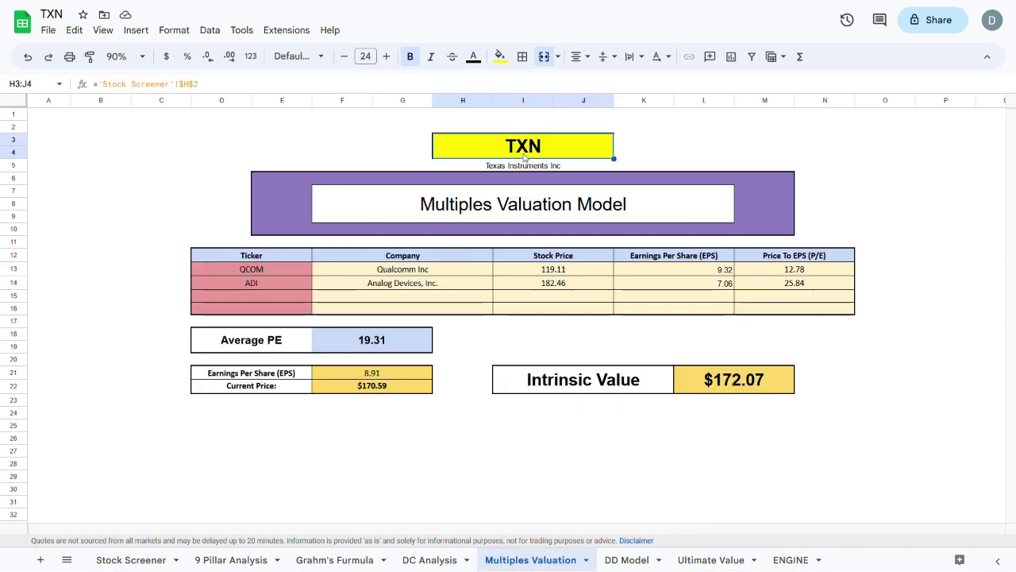
click(284, 289)
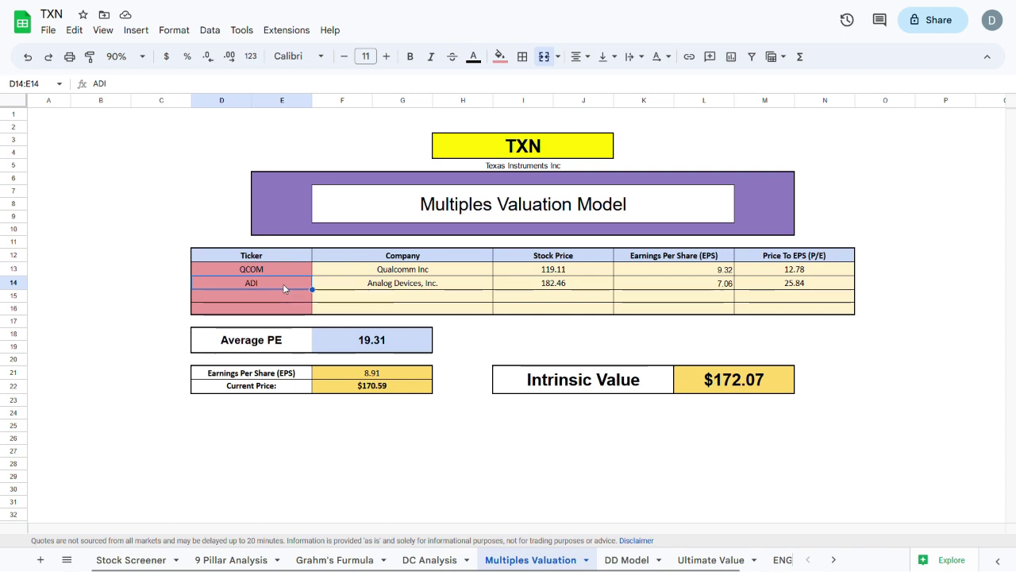
click(477, 152)
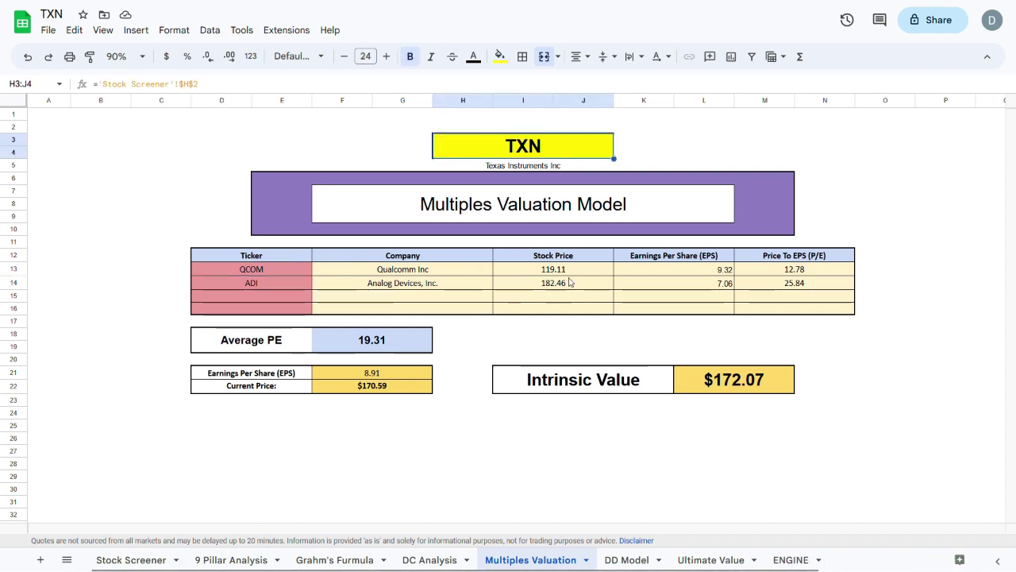
click(709, 272)
click(719, 282)
click(718, 270)
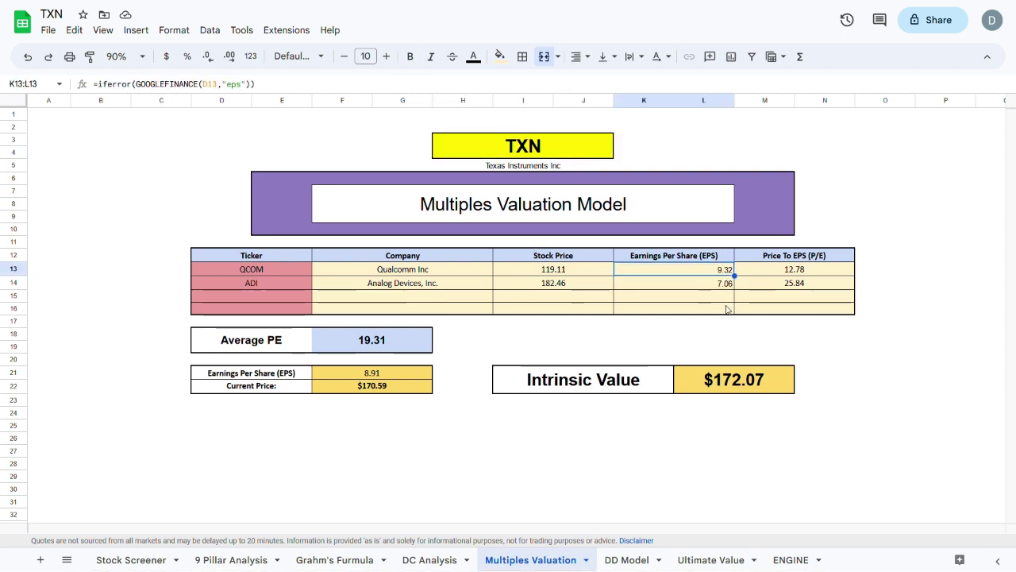
click(768, 272)
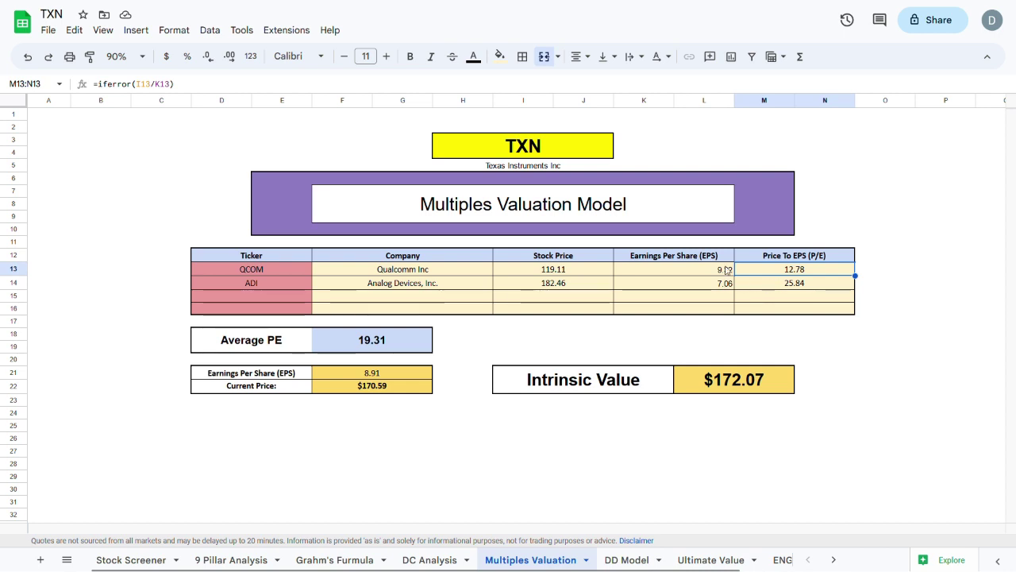
Trace the average peer P/E and TXN's earnings per share to the multiples intrinsic value, and compare it with the current price
click(370, 349)
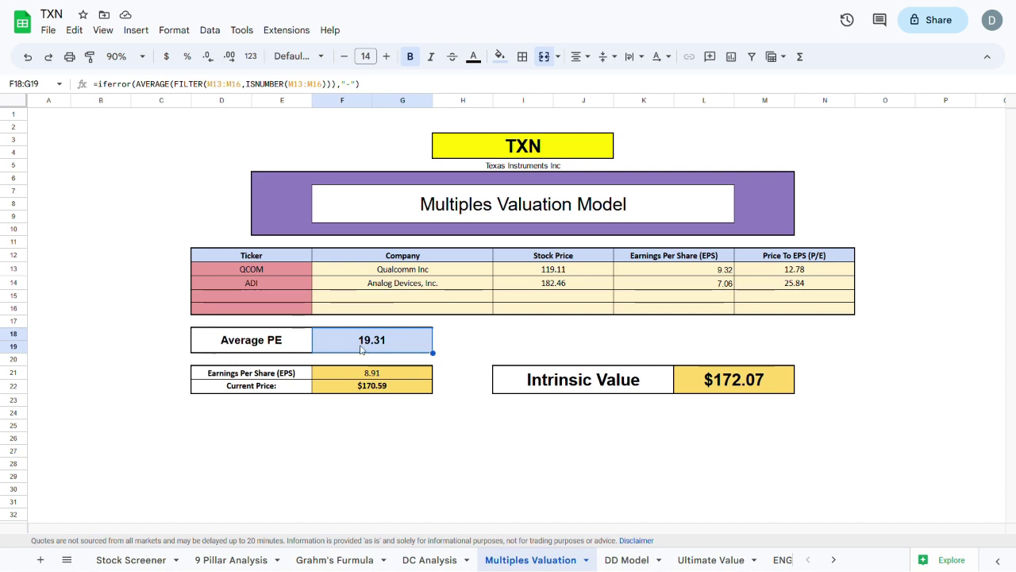
click(363, 379)
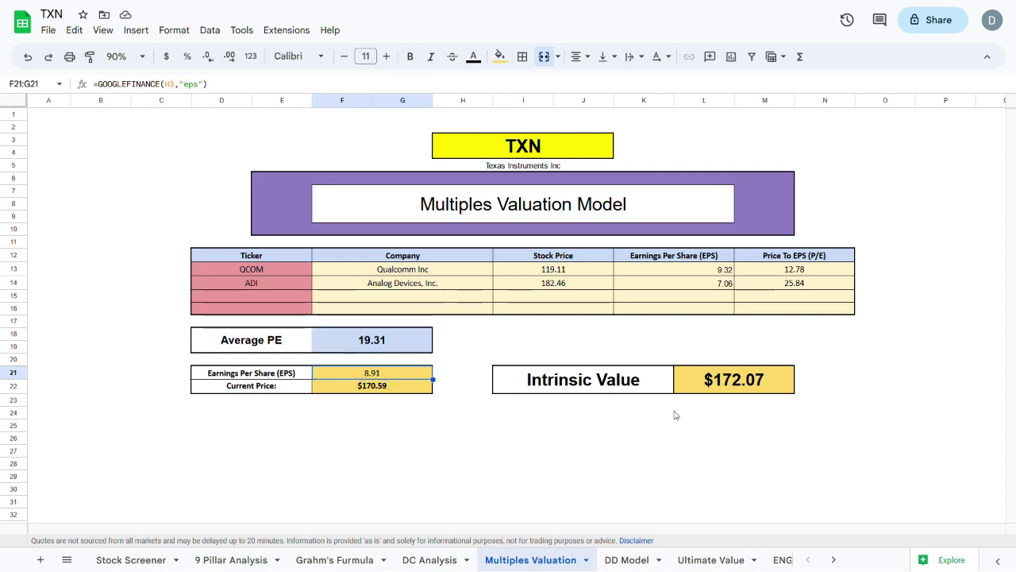
click(749, 391)
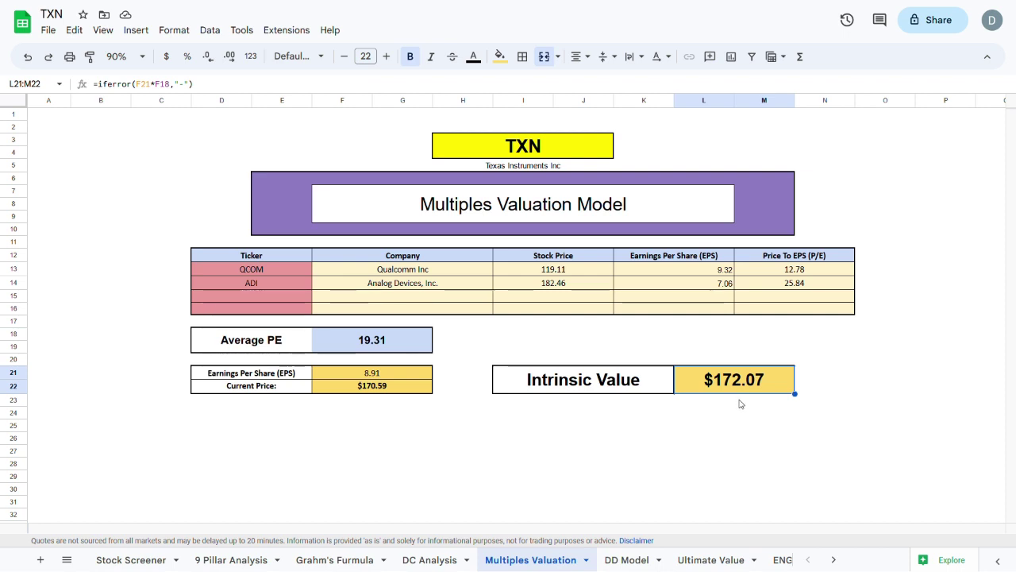
click(396, 386)
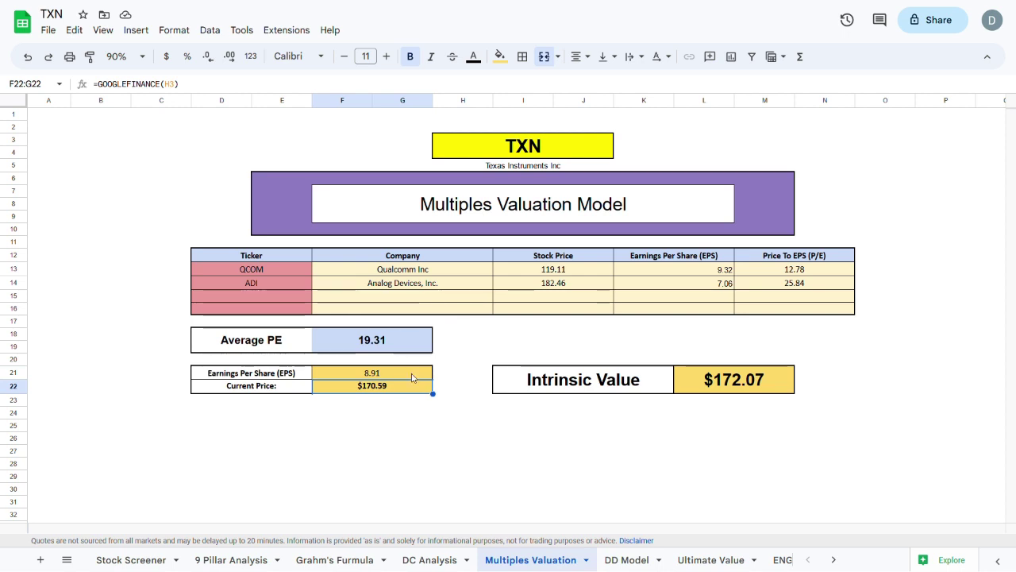
click(271, 274)
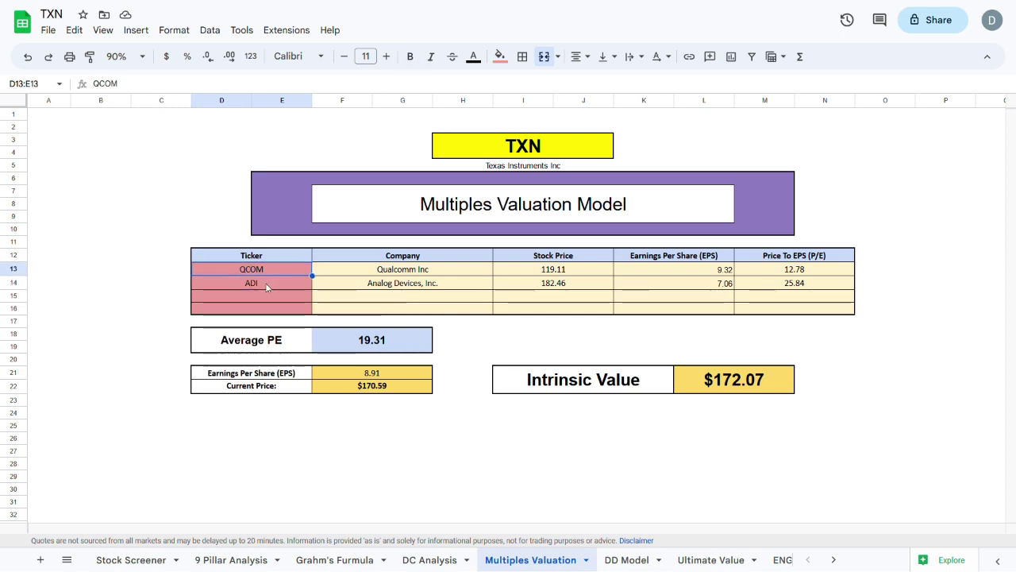
click(265, 288)
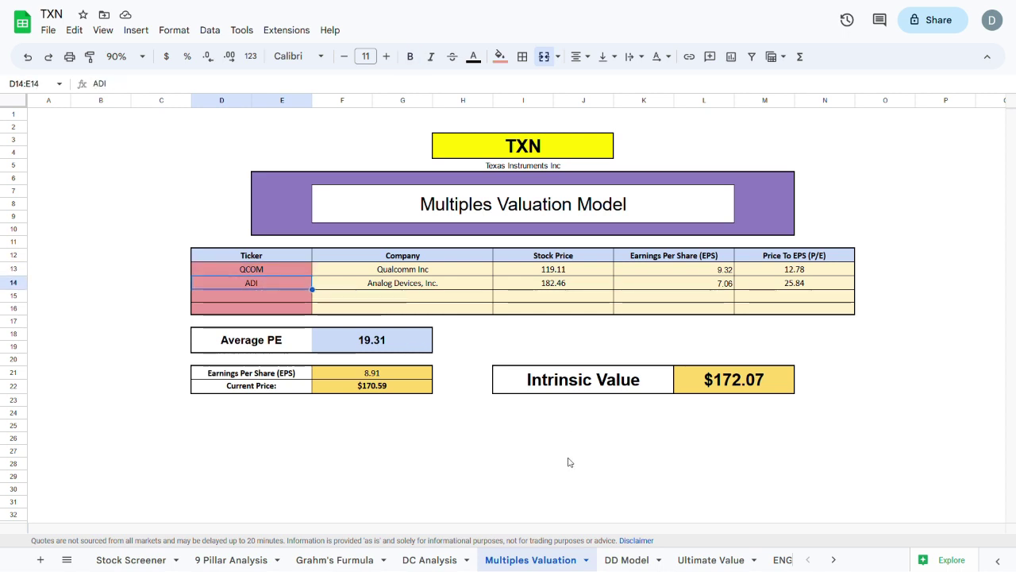
Open the DD Model sheet and examine the 2018–2022 dividend payouts with the average and projected growth rates
click(627, 559)
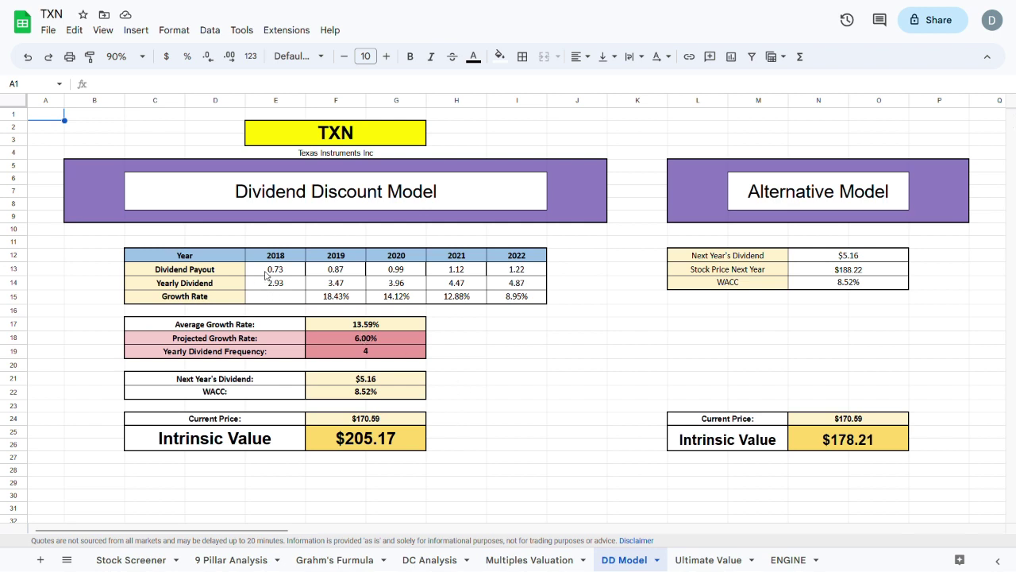
drag(267, 275, 504, 275)
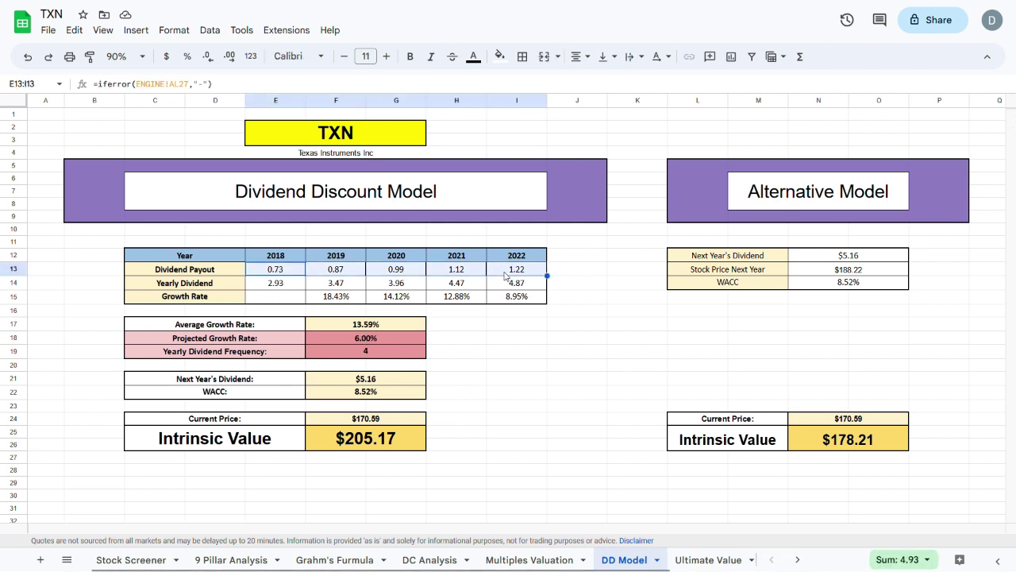
click(376, 328)
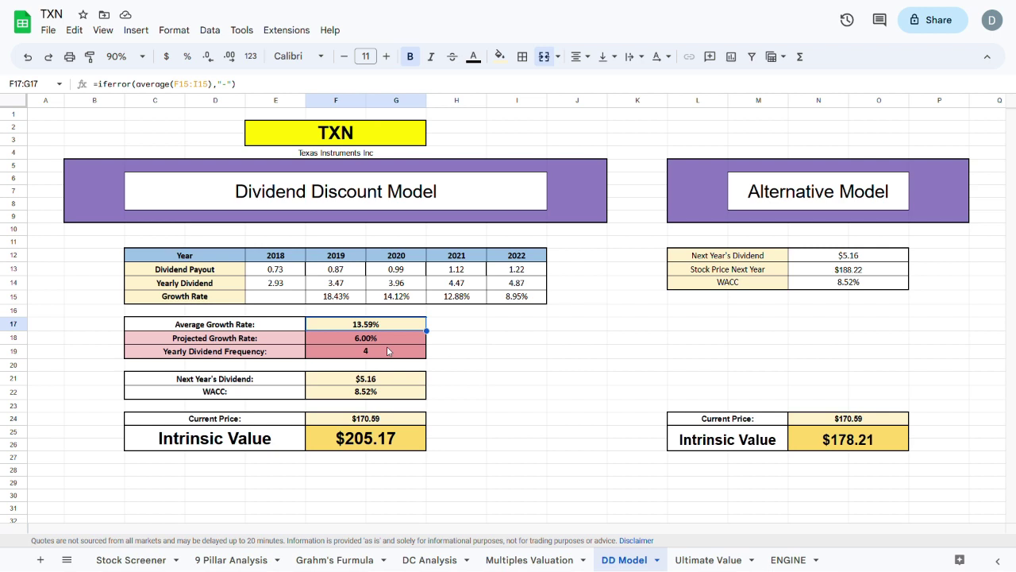
click(375, 340)
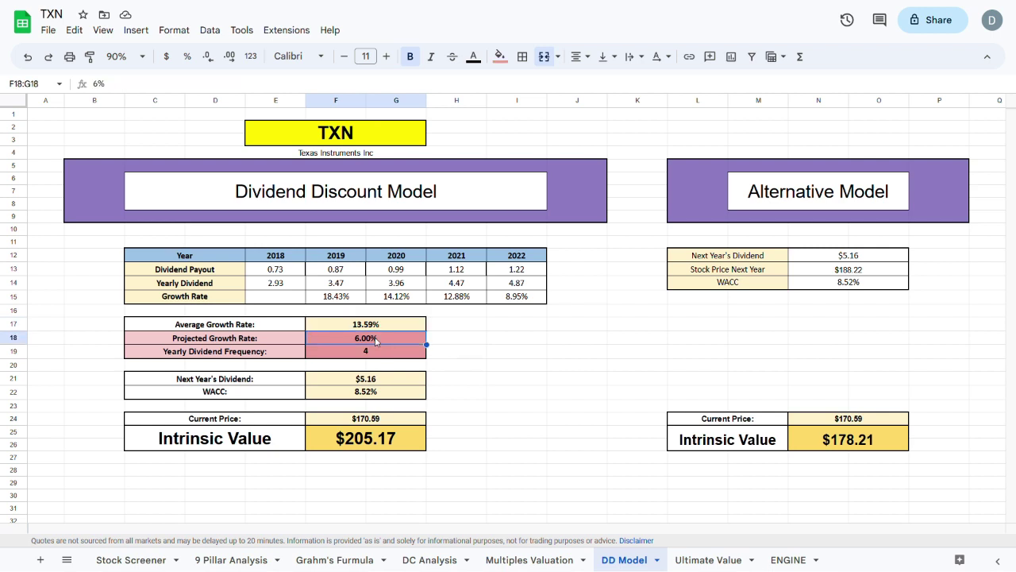
Trace next year's dividend, WACC and the projected growth rate to the dividend discount model's intrinsic value
click(374, 381)
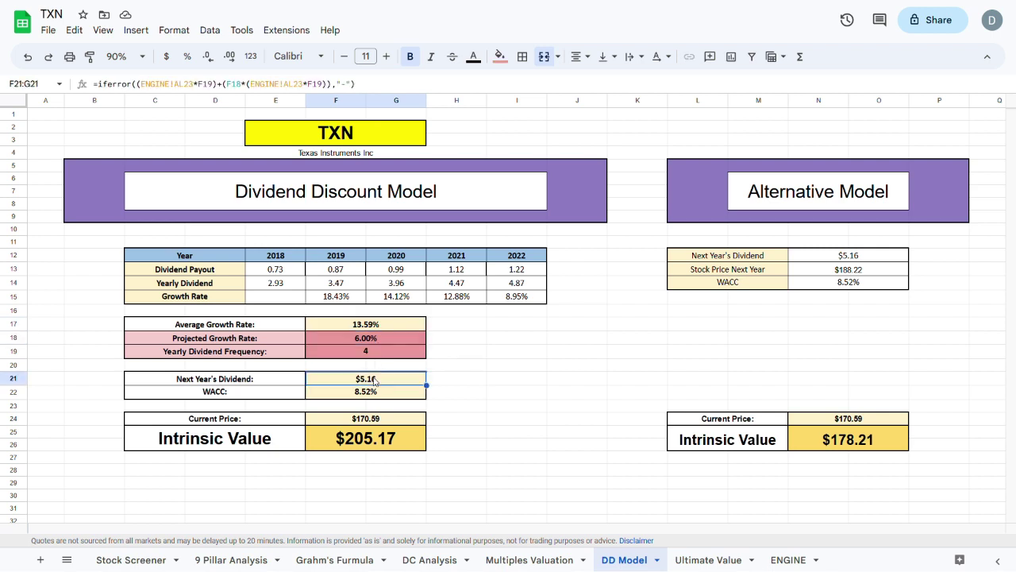
click(372, 390)
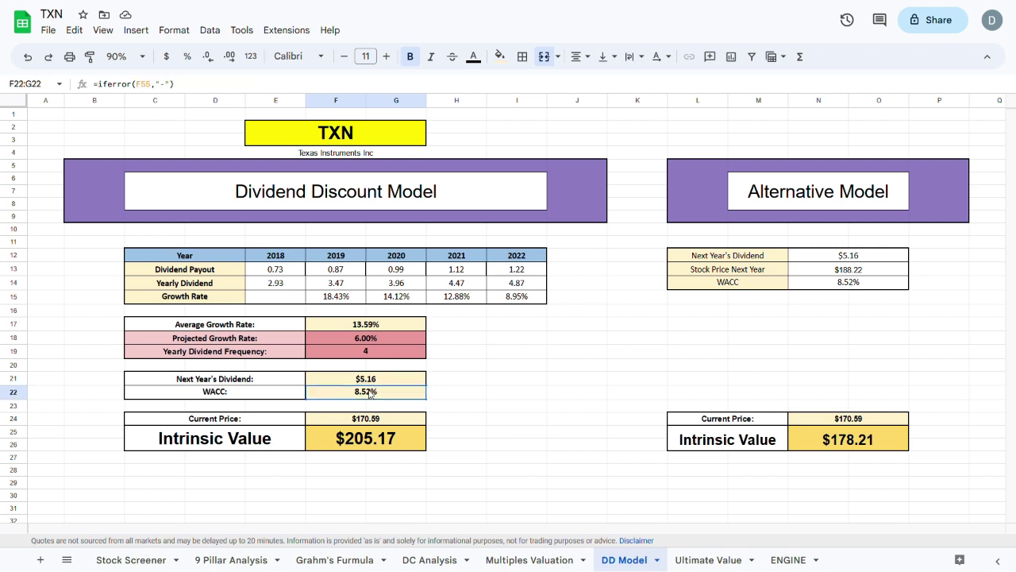
click(366, 340)
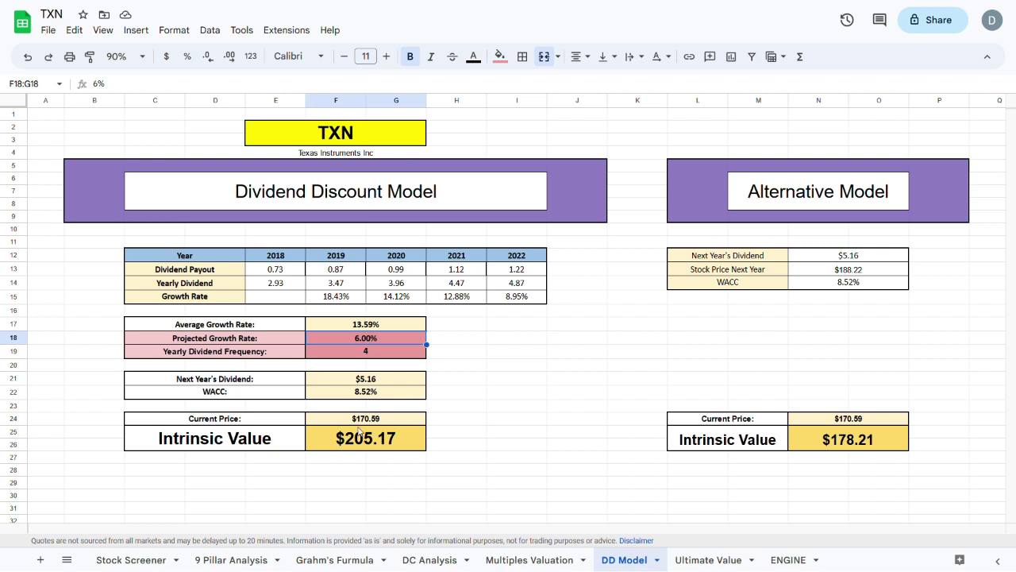
click(359, 446)
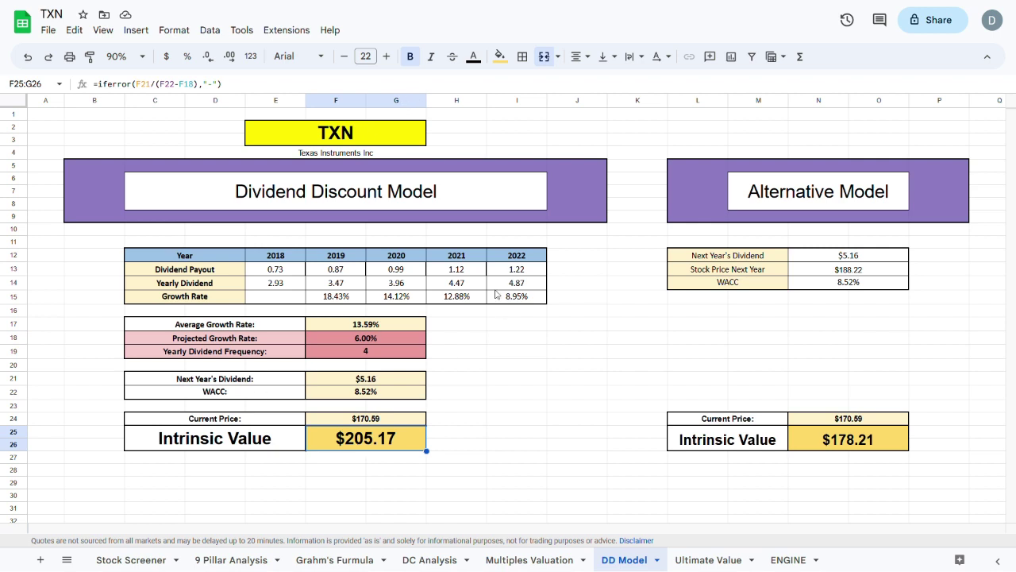
Open the Ultimate Value sheet and review the Graham, multiples, discounted cash flow and DDM valuations
click(711, 560)
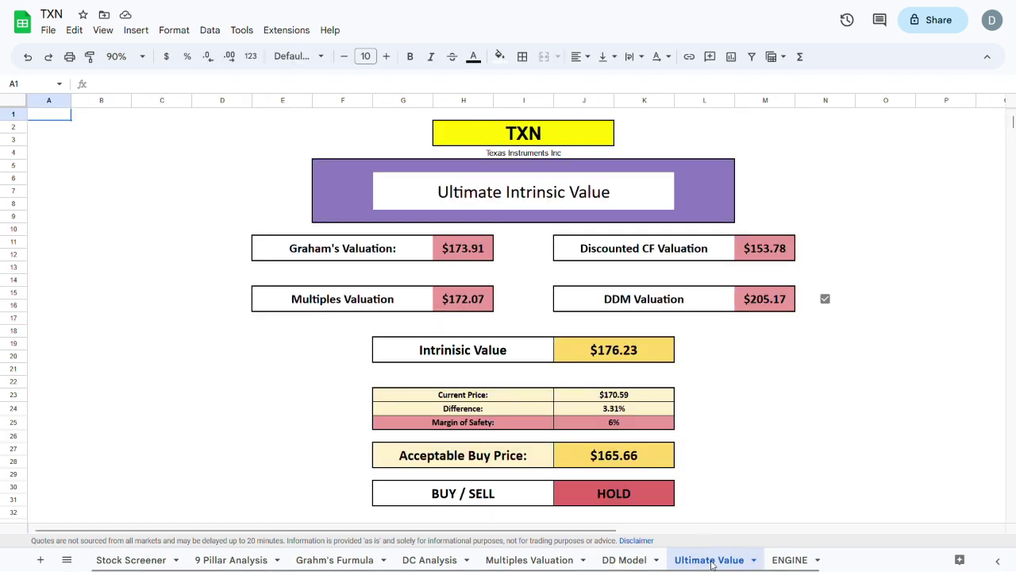
click(467, 250)
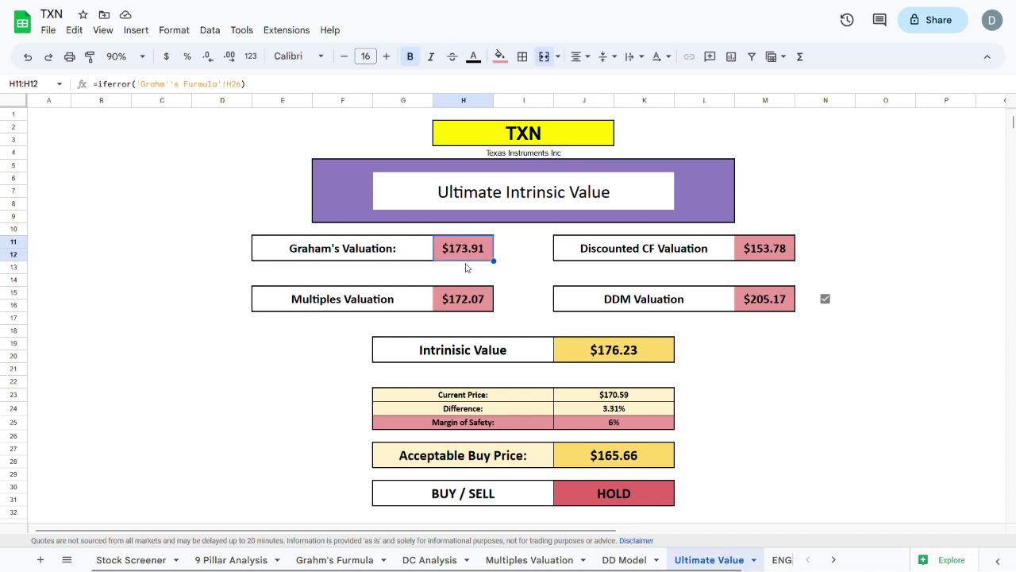
click(469, 303)
click(777, 254)
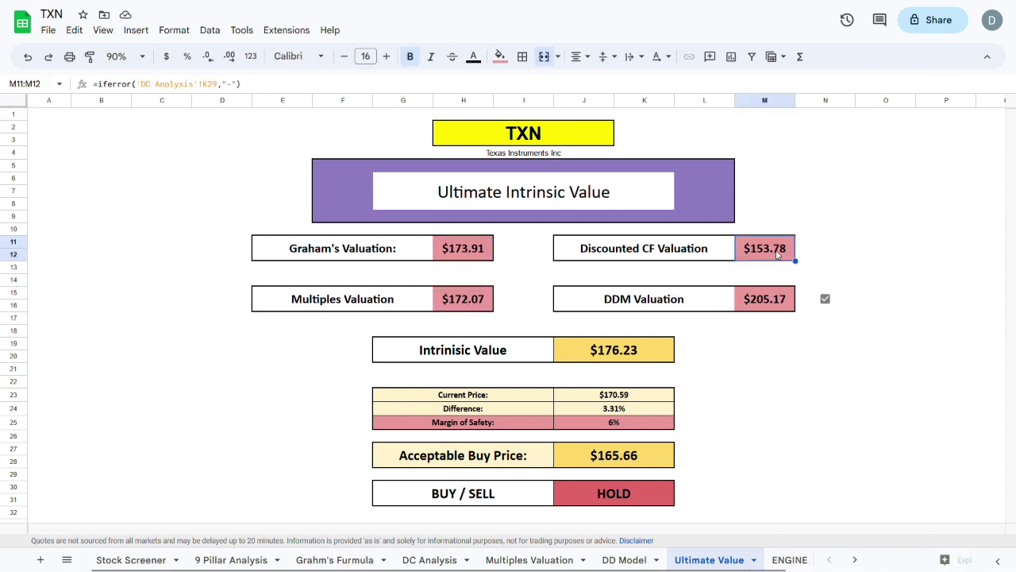
click(758, 301)
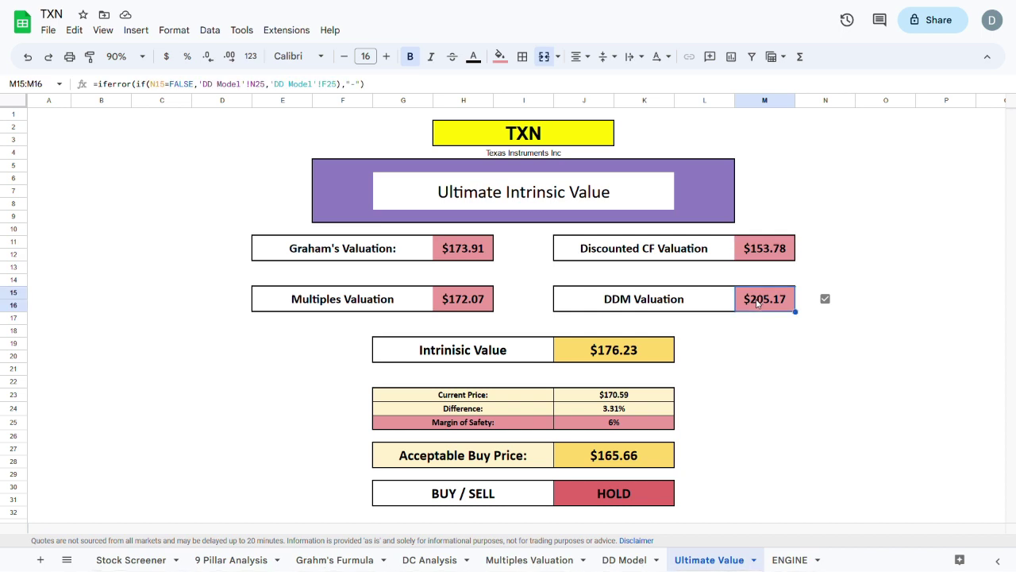
Compare the averaged intrinsic value of the four models with the current stock price
click(645, 364)
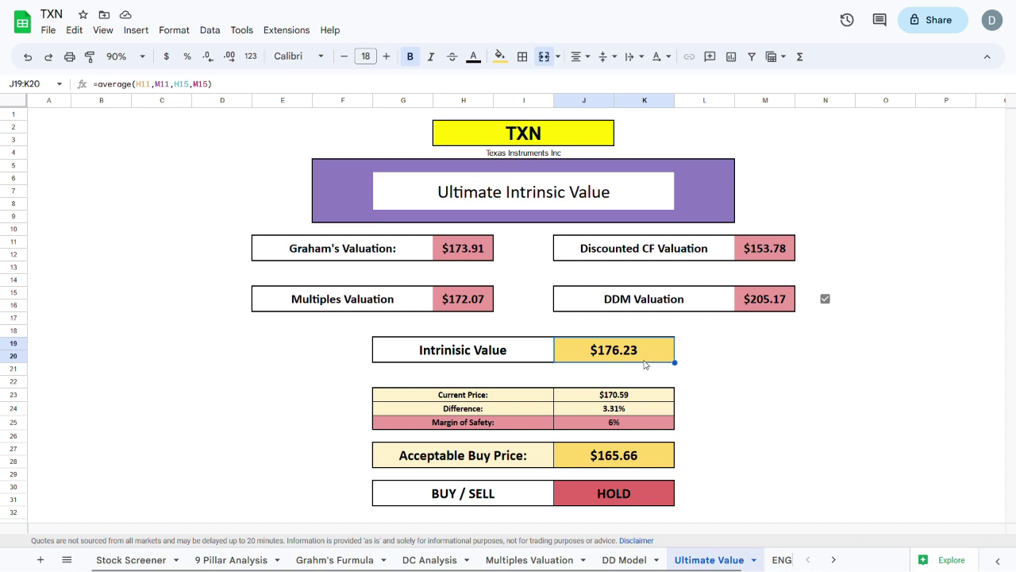
click(636, 394)
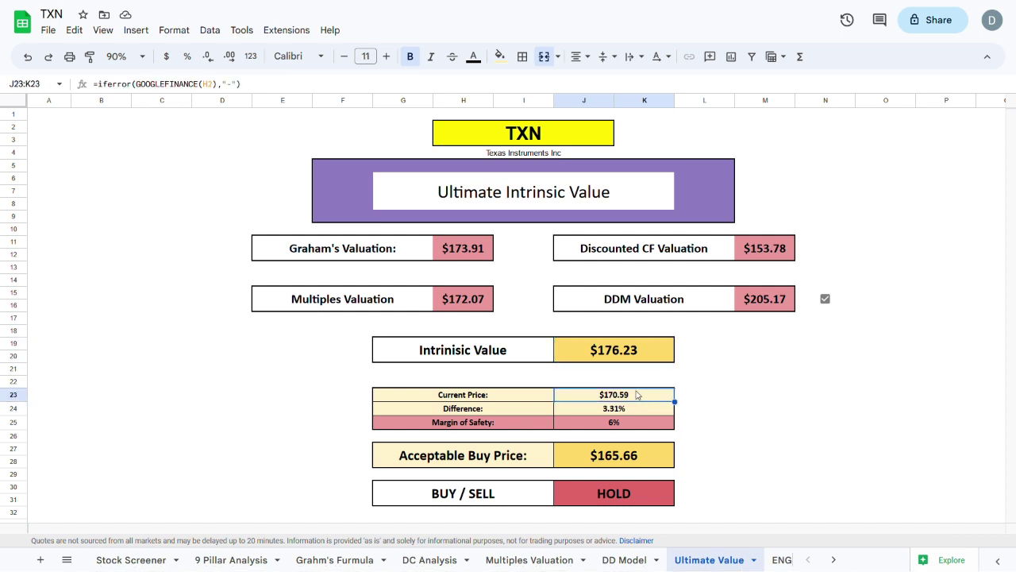
click(609, 354)
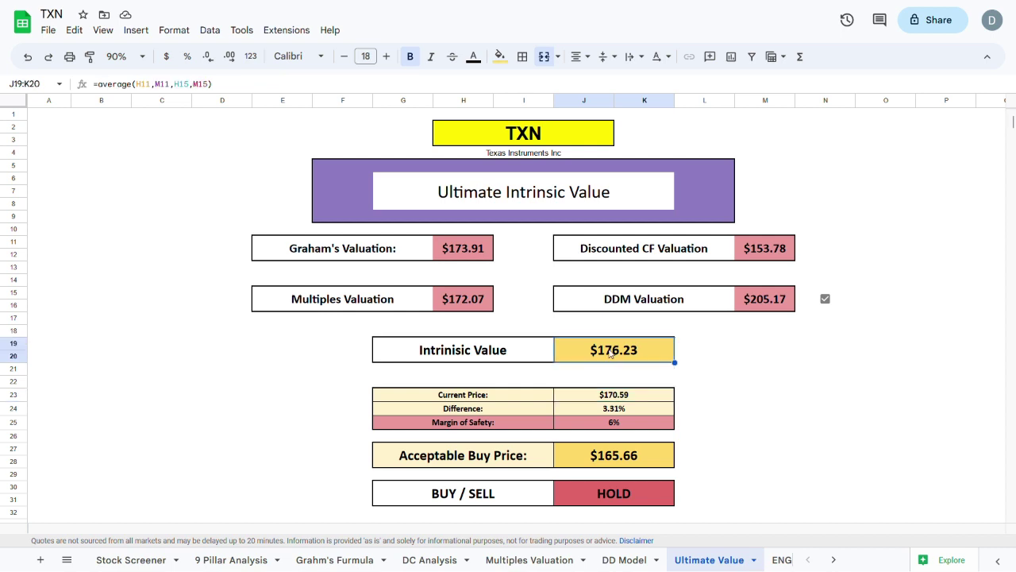
Set the margin of safety to 10% and check the recalculated acceptable buy price
click(614, 423)
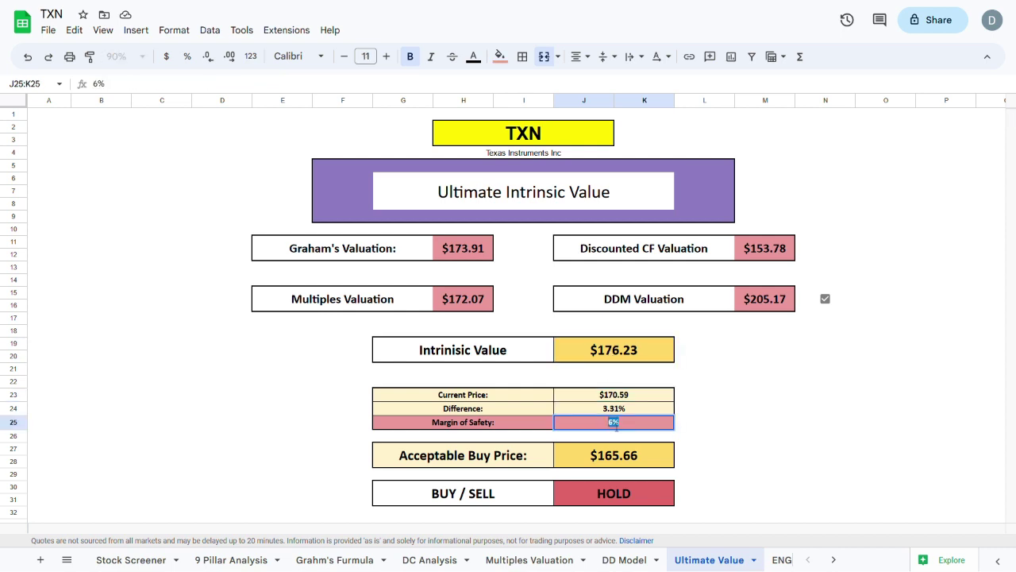
key(BackSpace)
text(10)
key(Return)
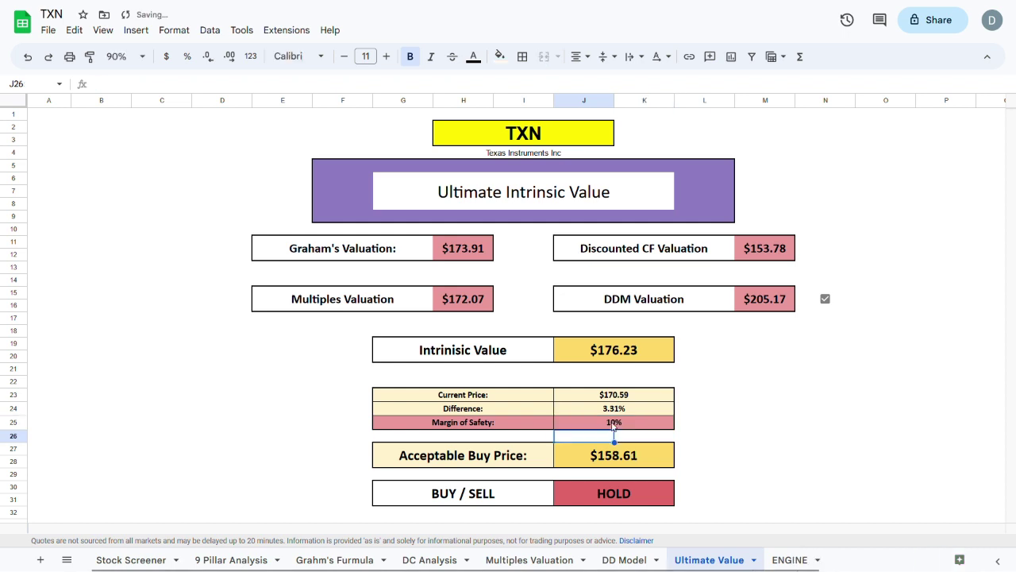
click(625, 466)
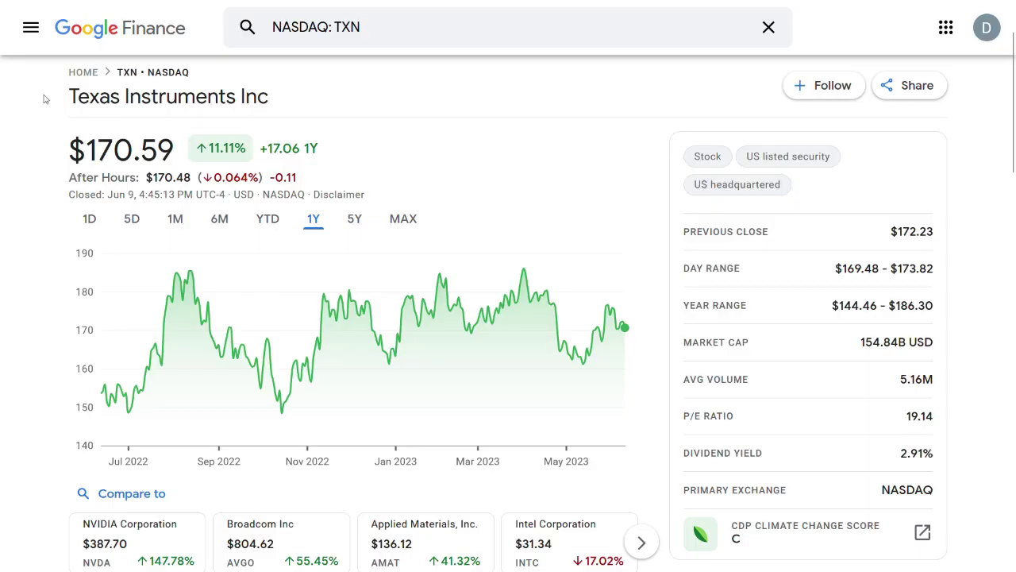
Switch to the Google Finance page for Texas Instruments and review its stock price over the past year
drag(44, 96, 210, 99)
click(274, 171)
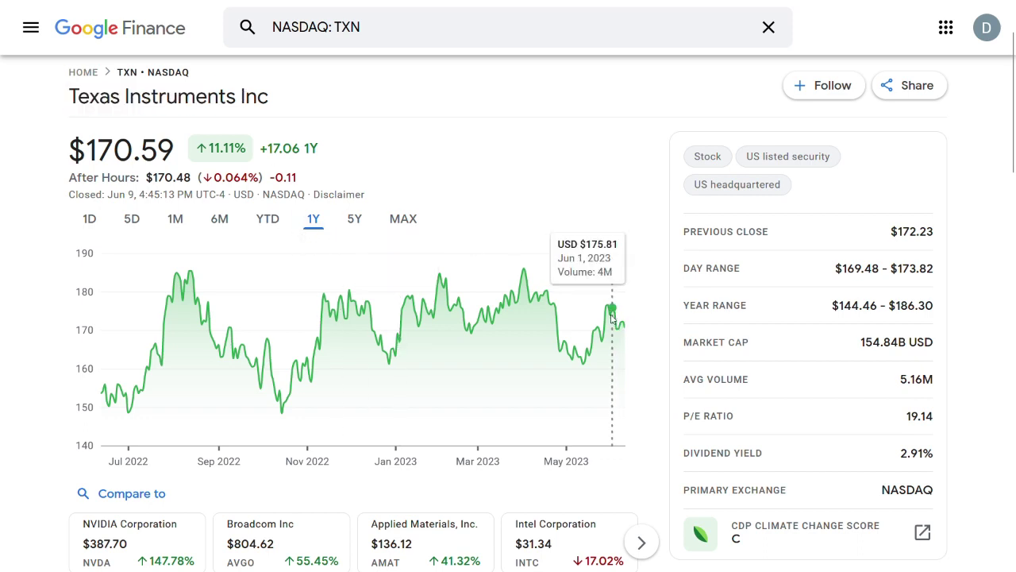